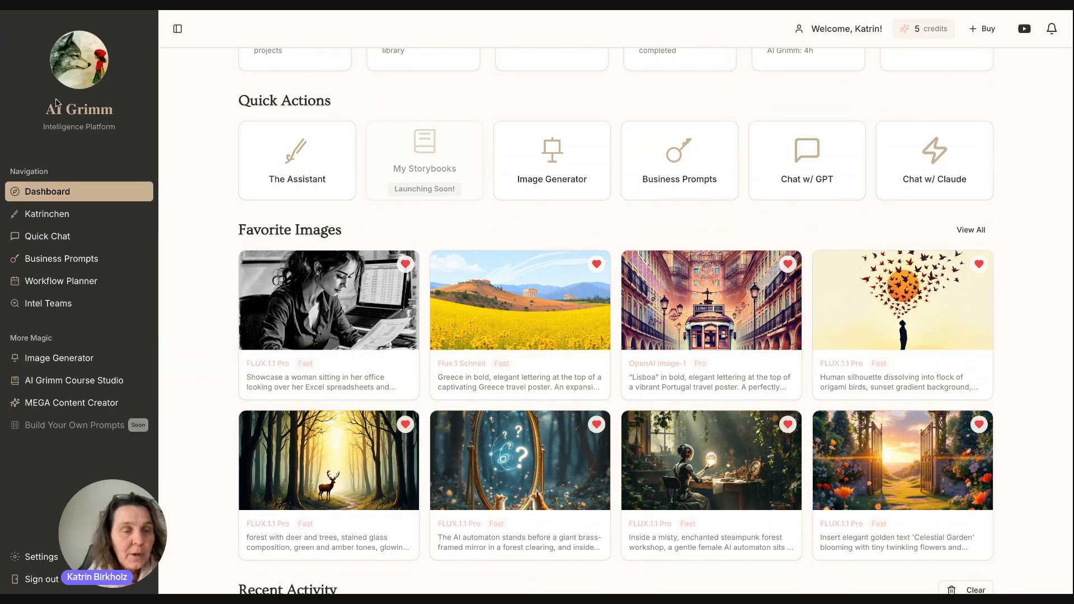
Open the Image Generator from the sidebar and pick the FLUX.1.1 Pro model card.
{"action": "left_click", "coordinate": [61, 364]}
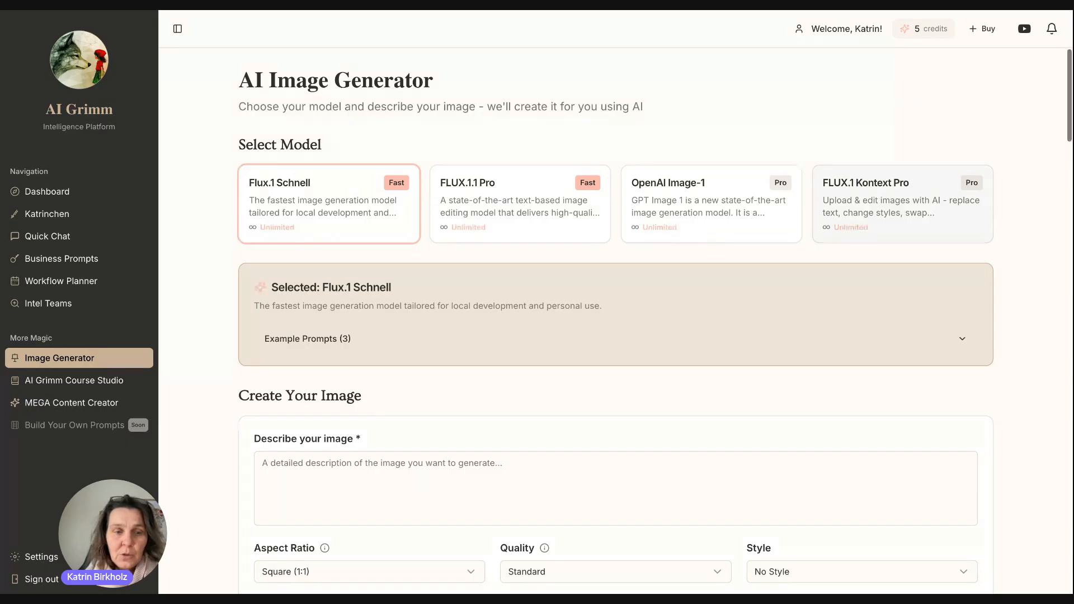
{"action": "scroll", "coordinate": [654, 322], "scroll_direction": "down", "scroll_amount": 3}
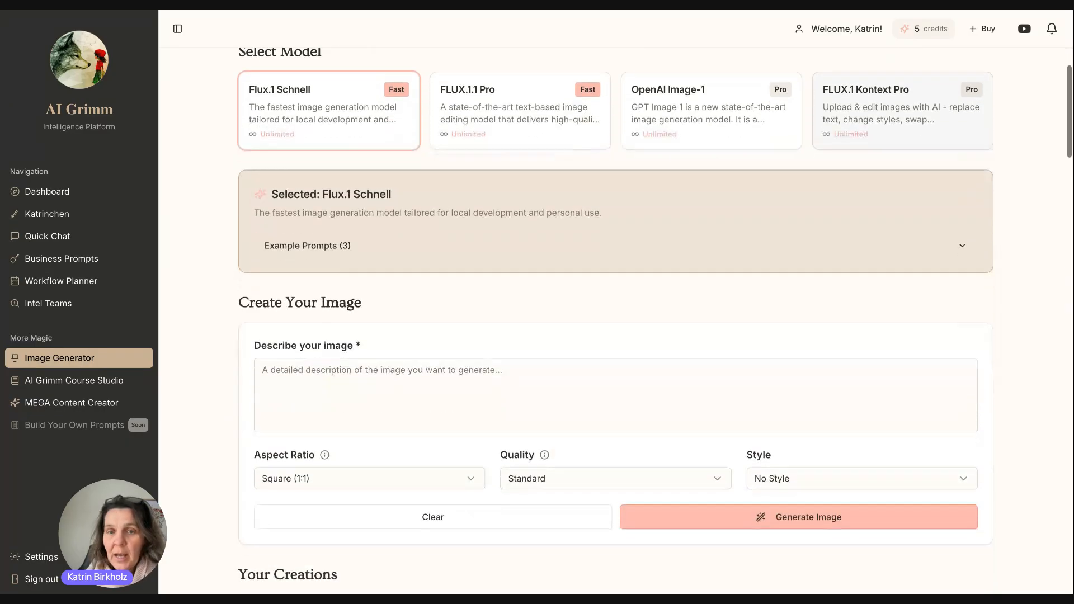
{"action": "scroll", "coordinate": [655, 323], "scroll_direction": "up", "scroll_amount": 3}
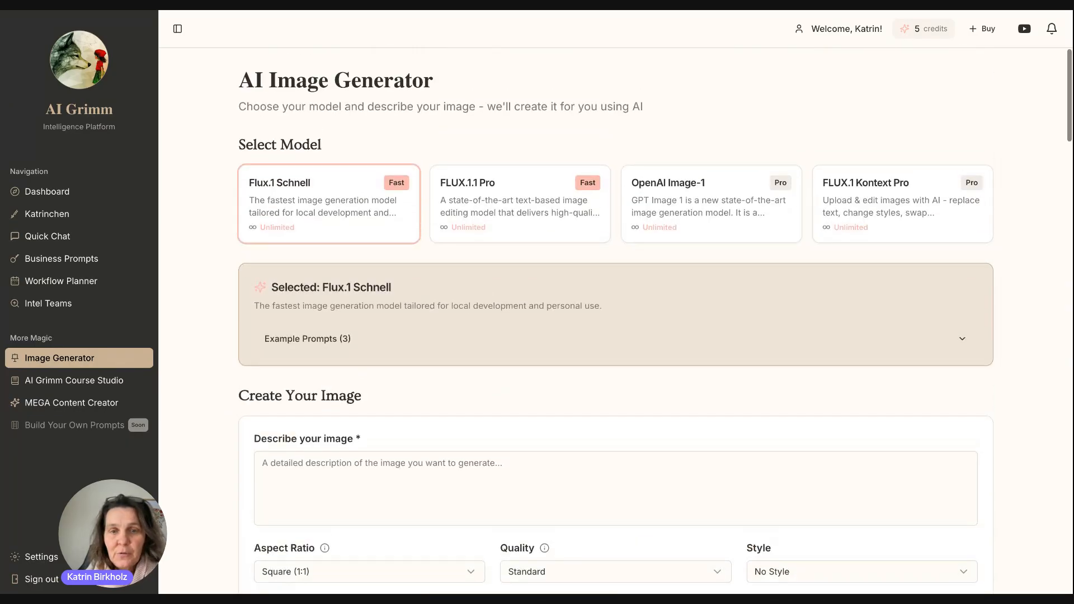
{"action": "scroll", "coordinate": [655, 322], "scroll_direction": "down", "scroll_amount": 3}
{"action": "scroll", "coordinate": [654, 322], "scroll_direction": "up", "scroll_amount": 3}
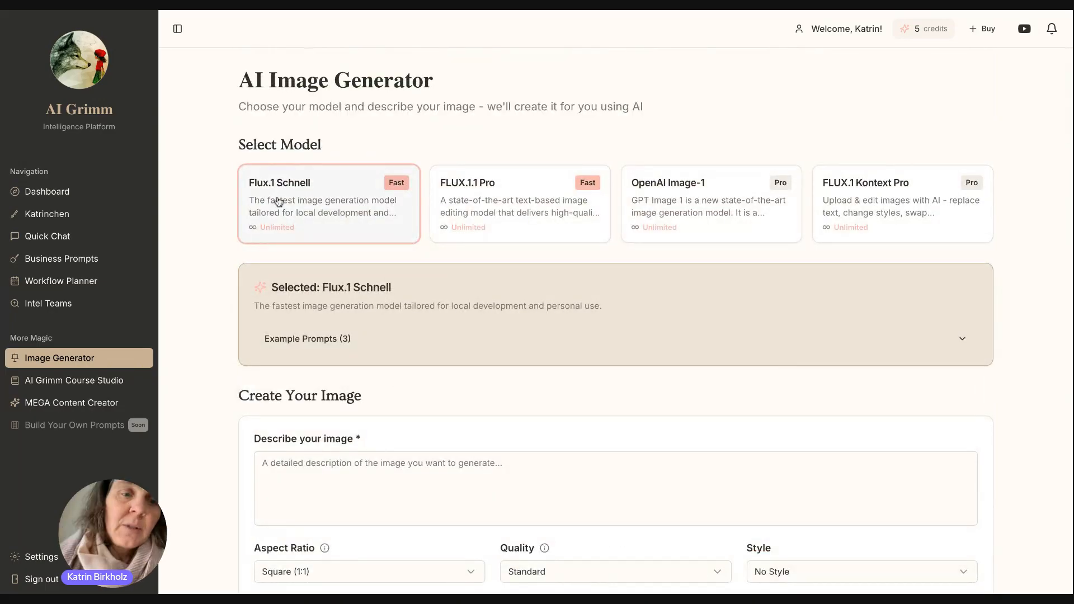
{"action": "scroll", "coordinate": [285, 202], "scroll_direction": "down", "scroll_amount": 1}
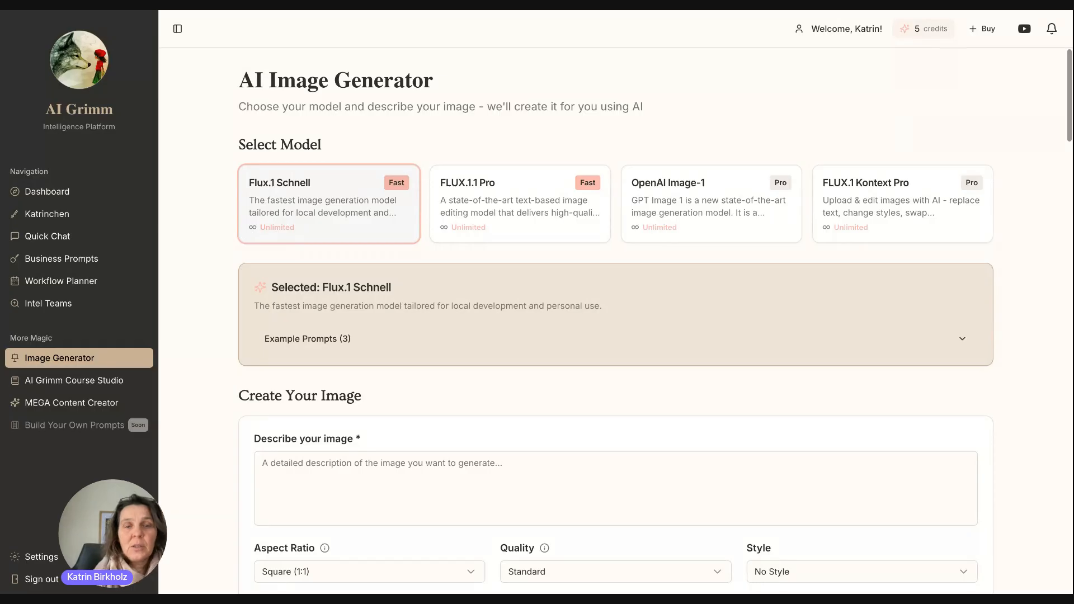
{"action": "left_click", "coordinate": [497, 212]}
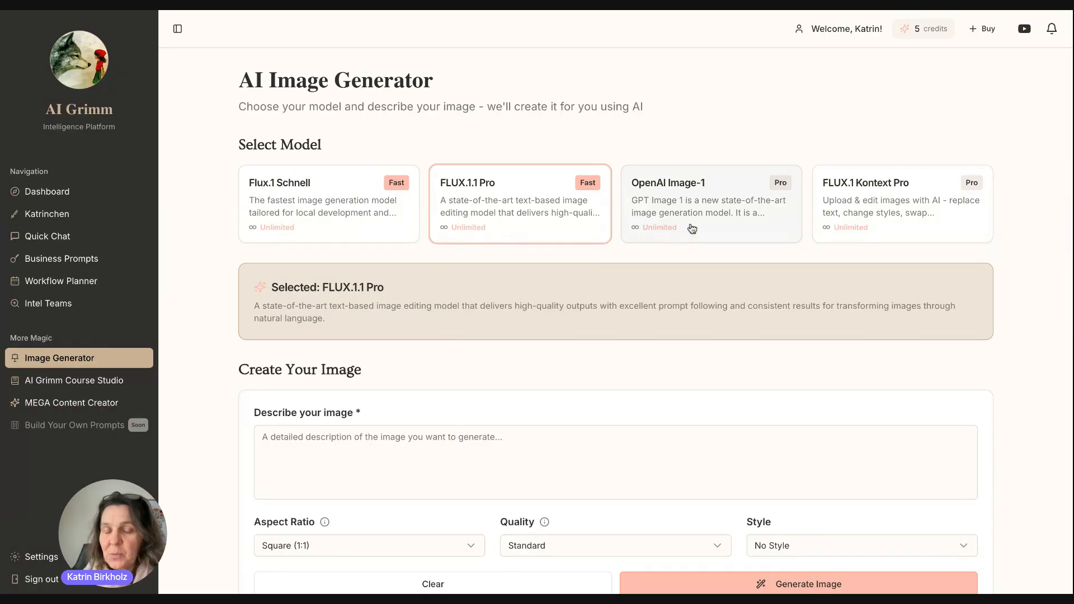
Select FLUX.1 Kontext Pro and review its form, with the optional image upload, and Your Creations.
{"action": "left_click", "coordinate": [891, 198]}
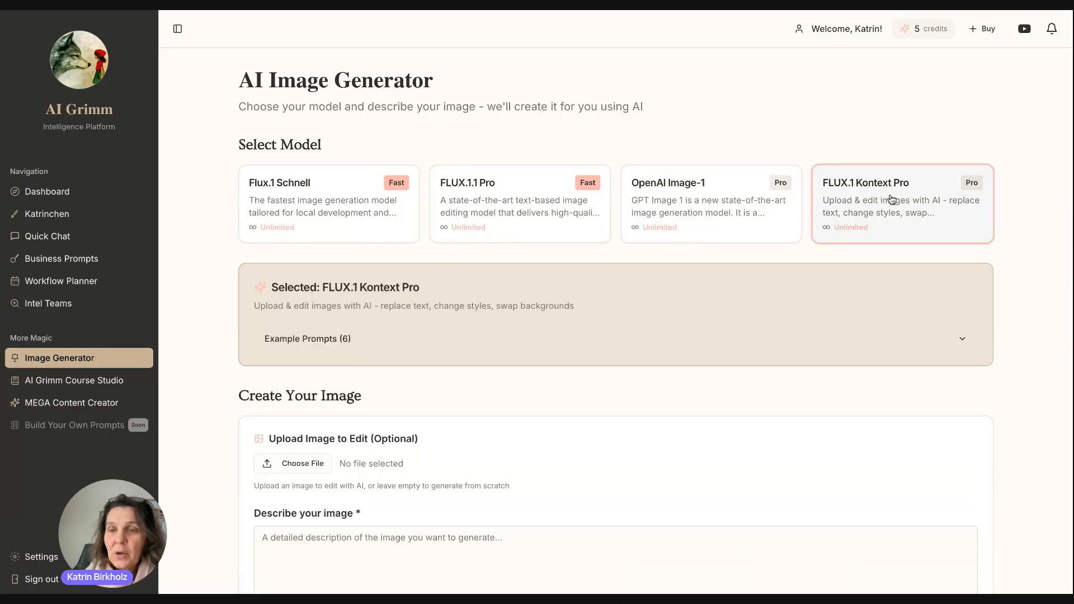
{"action": "scroll", "coordinate": [892, 203], "scroll_direction": "down", "scroll_amount": 3}
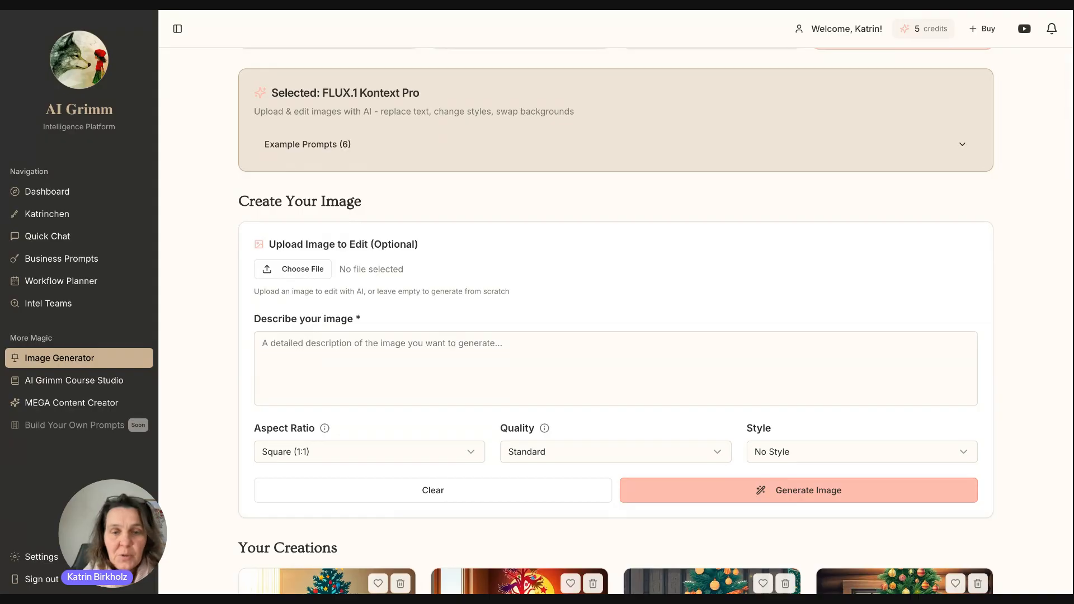
{"action": "scroll", "coordinate": [615, 322], "scroll_direction": "down", "scroll_amount": 3}
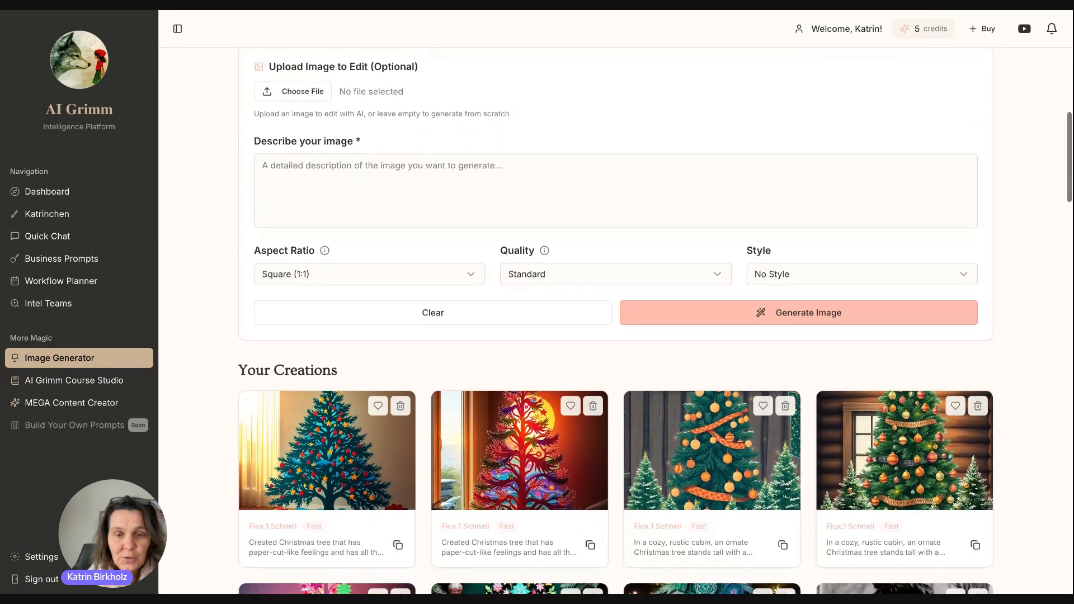
{"action": "scroll", "coordinate": [616, 322], "scroll_direction": "up", "scroll_amount": 6}
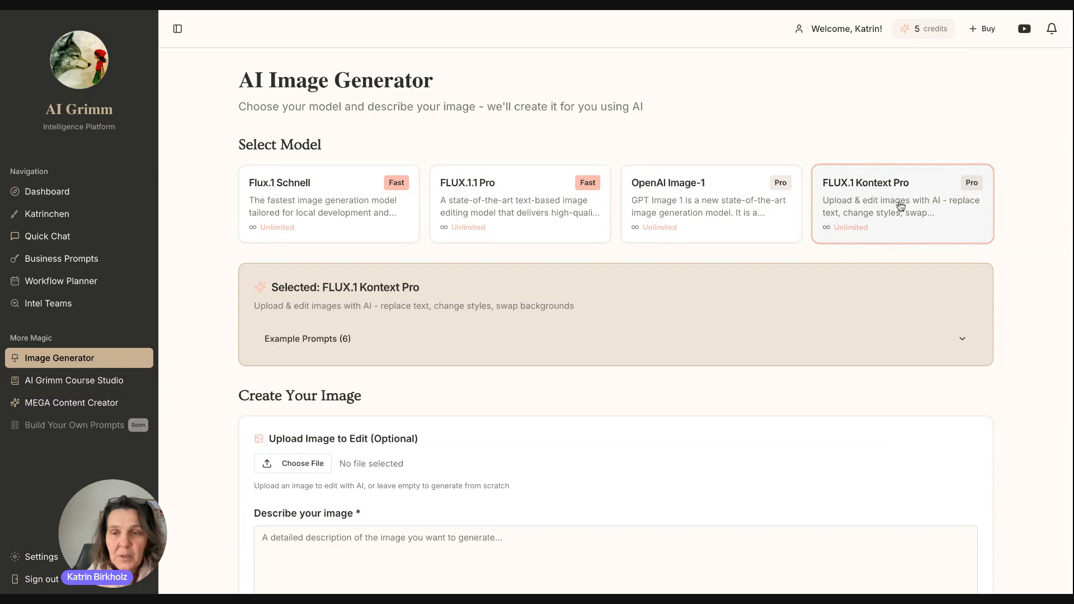
{"action": "scroll", "coordinate": [897, 207], "scroll_direction": "down", "scroll_amount": 1}
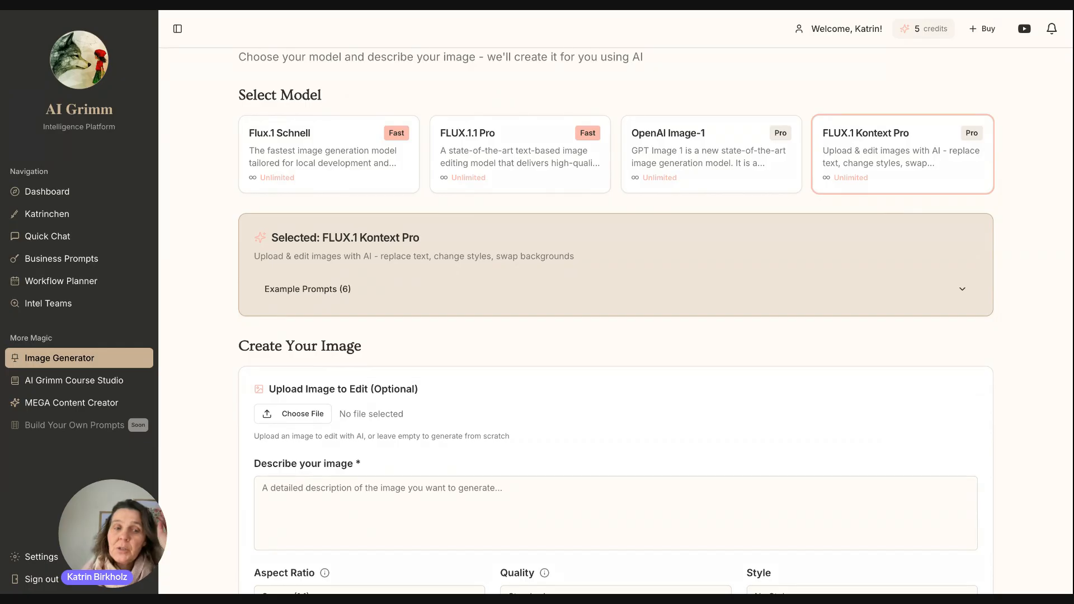
{"action": "scroll", "coordinate": [615, 318], "scroll_direction": "down", "scroll_amount": 4}
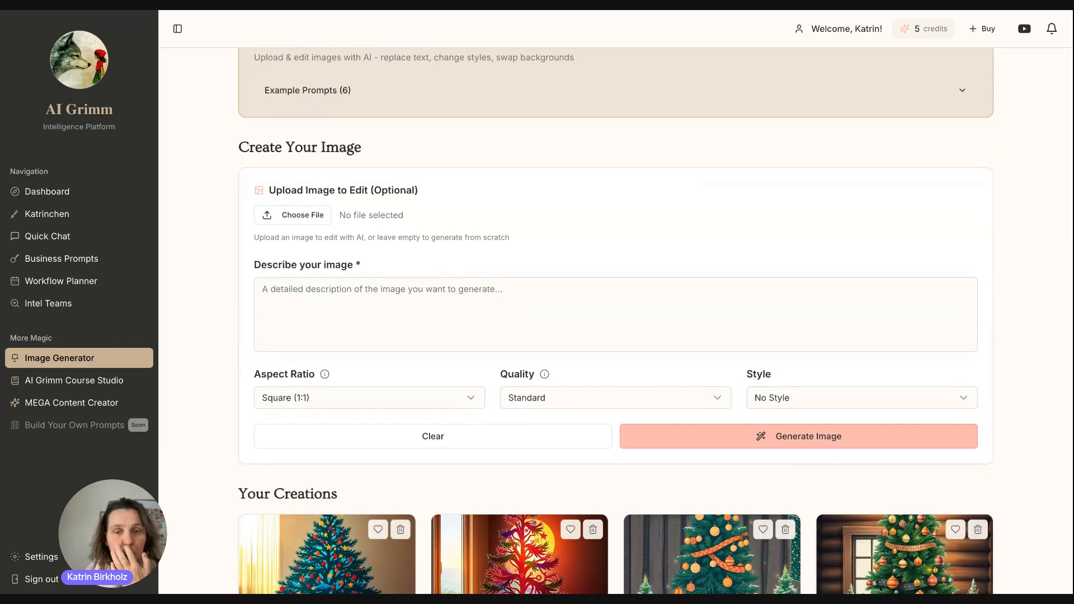
{"action": "scroll", "coordinate": [572, 524], "scroll_direction": "up", "scroll_amount": 5}
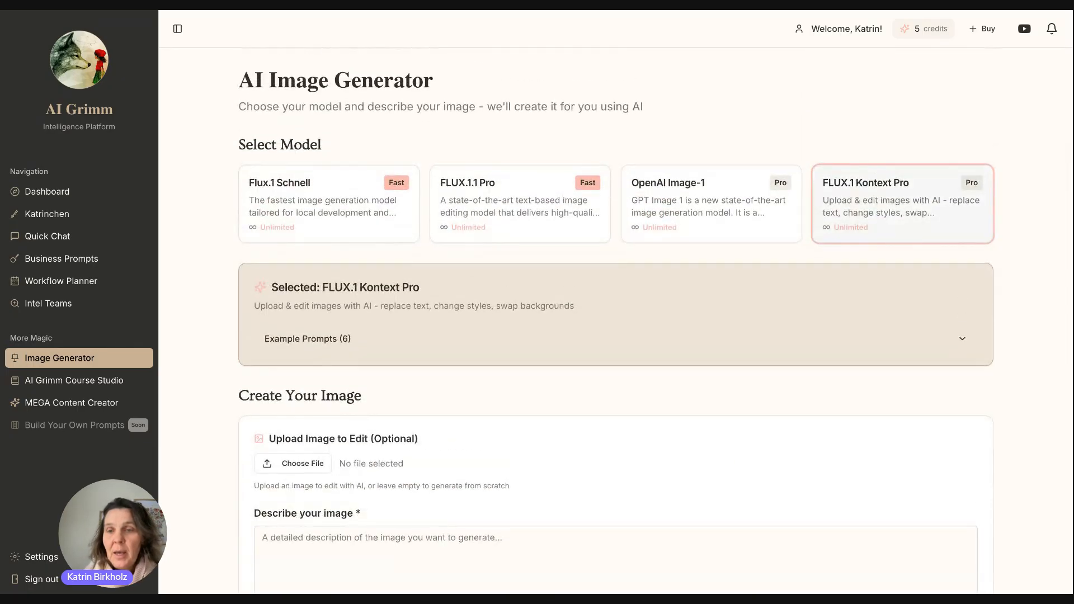
{"action": "scroll", "coordinate": [572, 524], "scroll_direction": "down", "scroll_amount": 5}
{"action": "scroll", "coordinate": [467, 291], "scroll_direction": "up", "scroll_amount": 3}
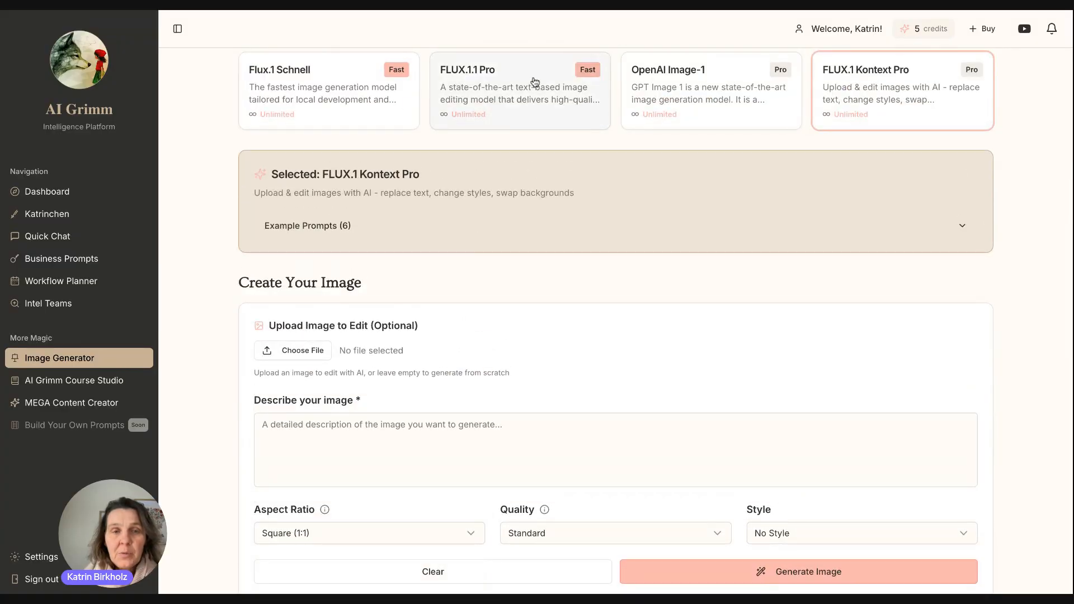
Reselect FLUX.1.1 Pro and enter the prompt 'Black Swan, watercolor, evening light'.
{"action": "left_click", "coordinate": [534, 82]}
{"action": "left_click", "coordinate": [351, 334]}
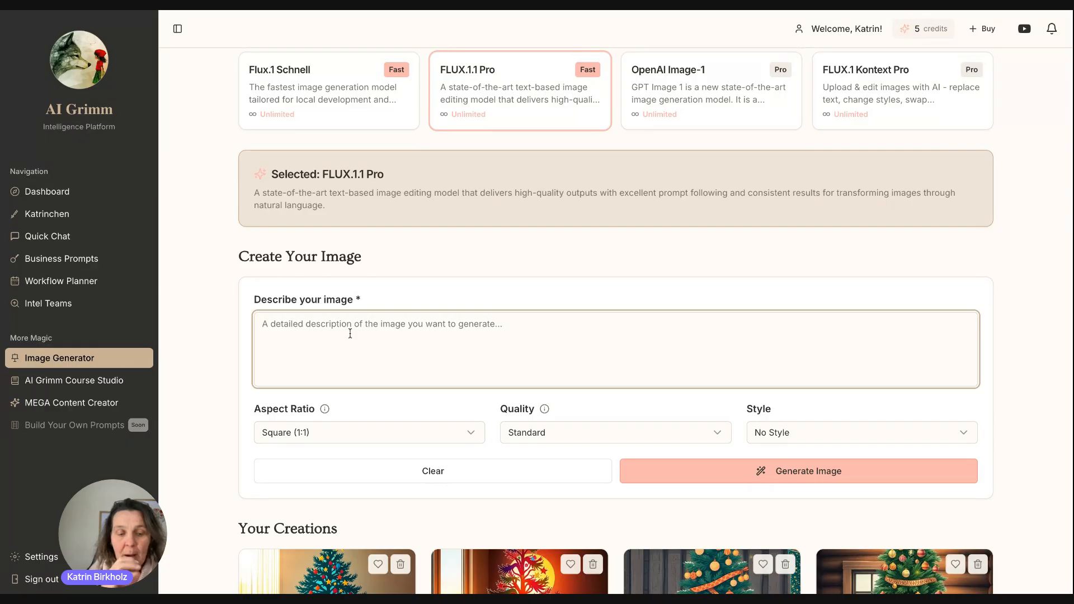
{"action": "type", "text": "Swan"}
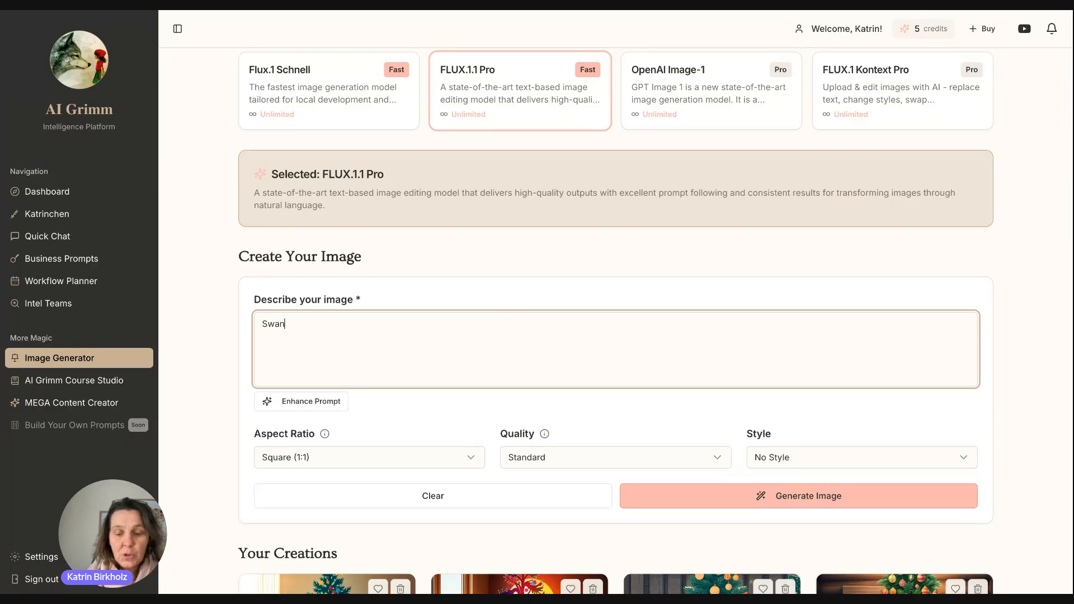
{"action": "type", "text": ", watercolor"}
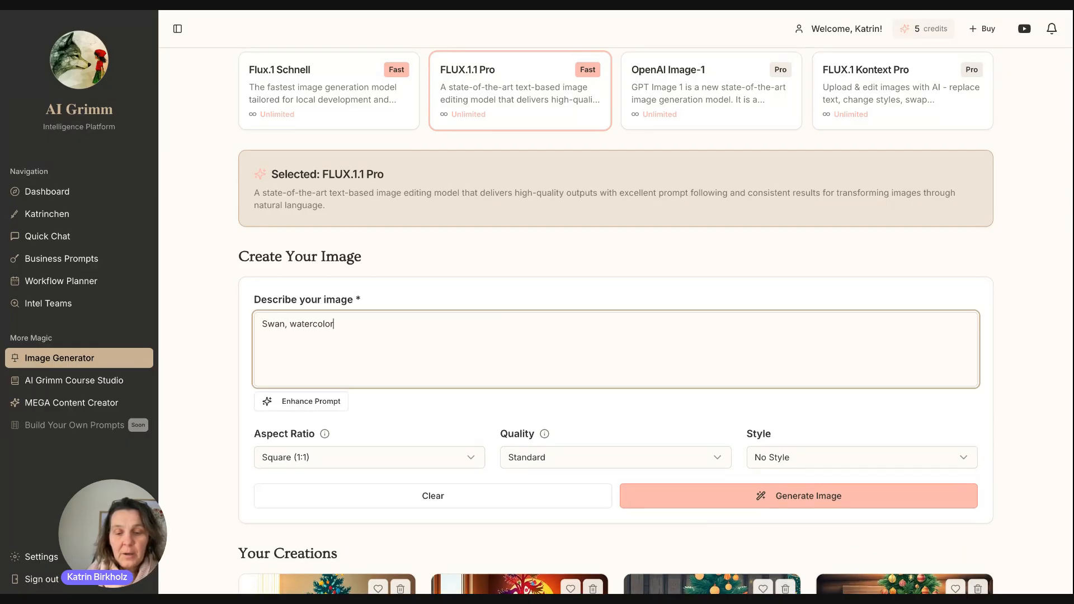
{"action": "type", "text": ", evening light"}
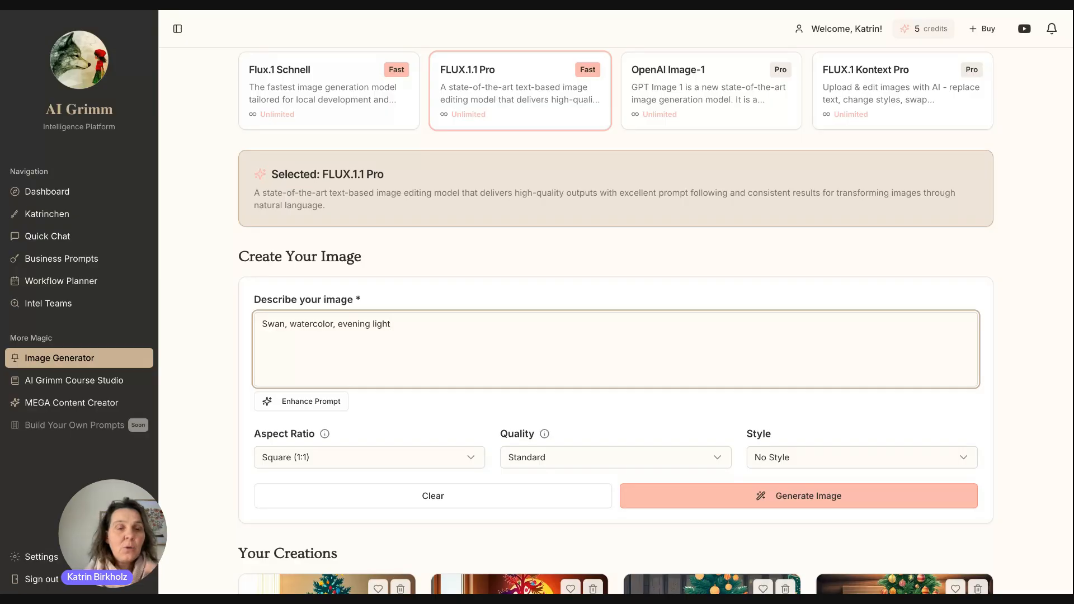
{"action": "left_click", "coordinate": [260, 324]}
{"action": "type", "text": "Black"}
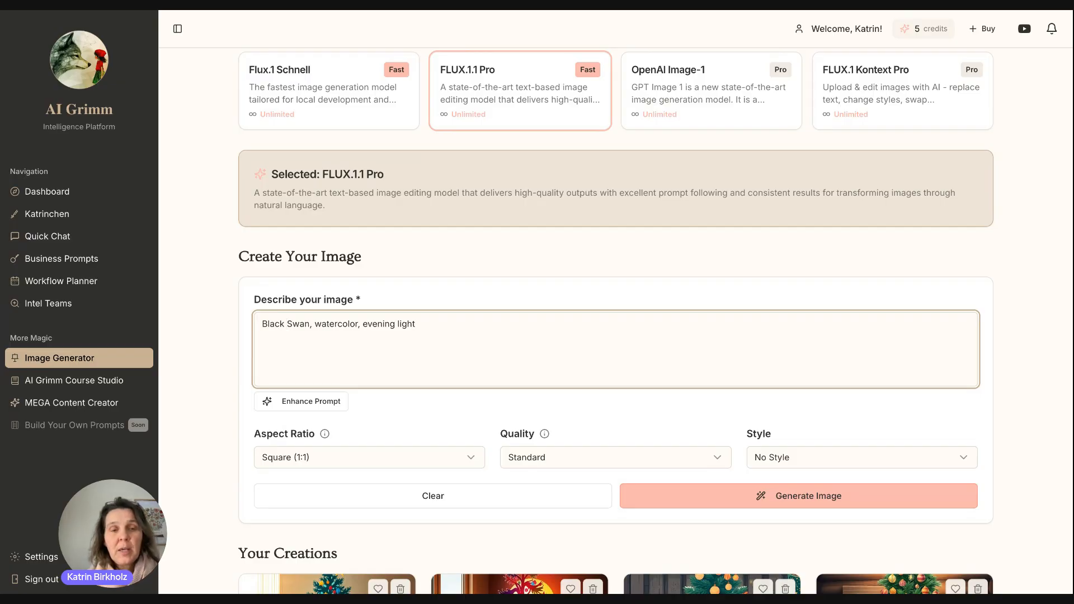
Enhance the swan prompt and review the detailed rewrite of a black swan gliding at dusk.
{"action": "left_click", "coordinate": [317, 404]}
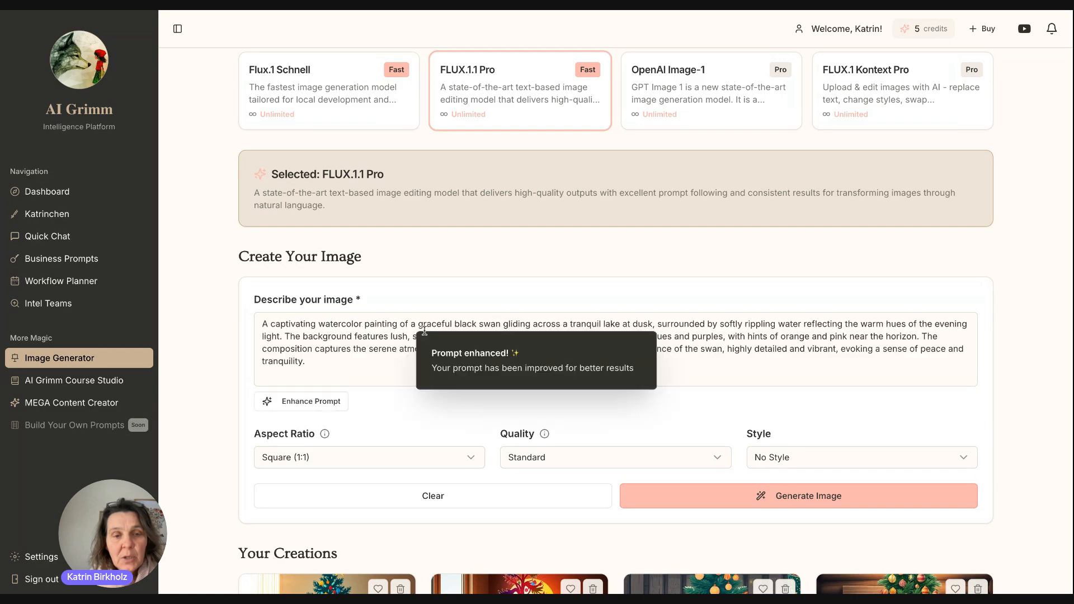
{"action": "left_click_drag", "start_coordinate": [353, 348], "coordinate": [627, 384]}
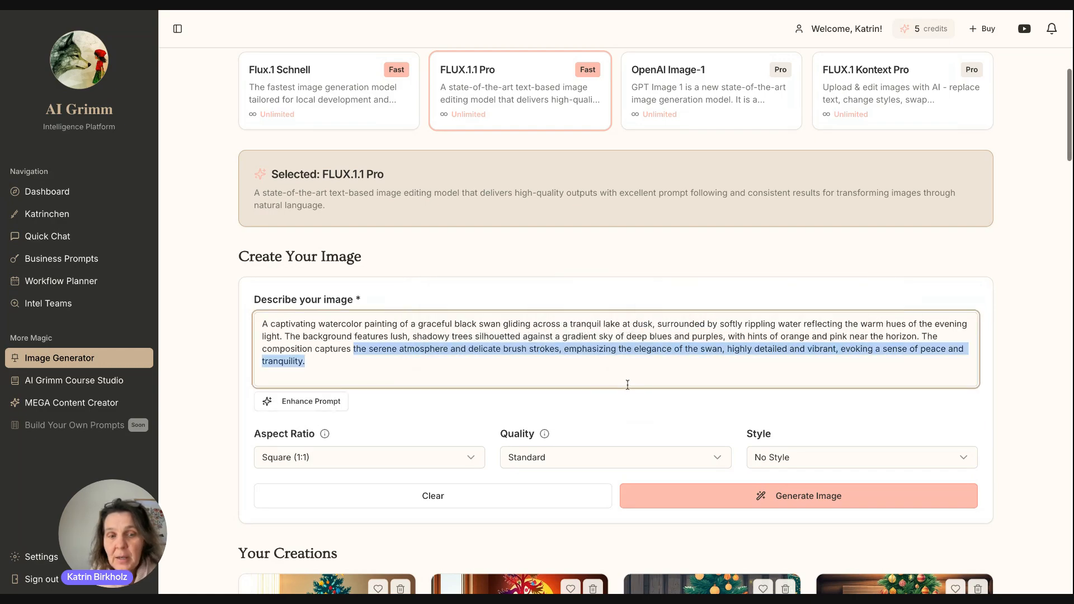
{"action": "scroll", "coordinate": [621, 369], "scroll_direction": "down", "scroll_amount": 1}
{"action": "left_click", "coordinate": [614, 354]}
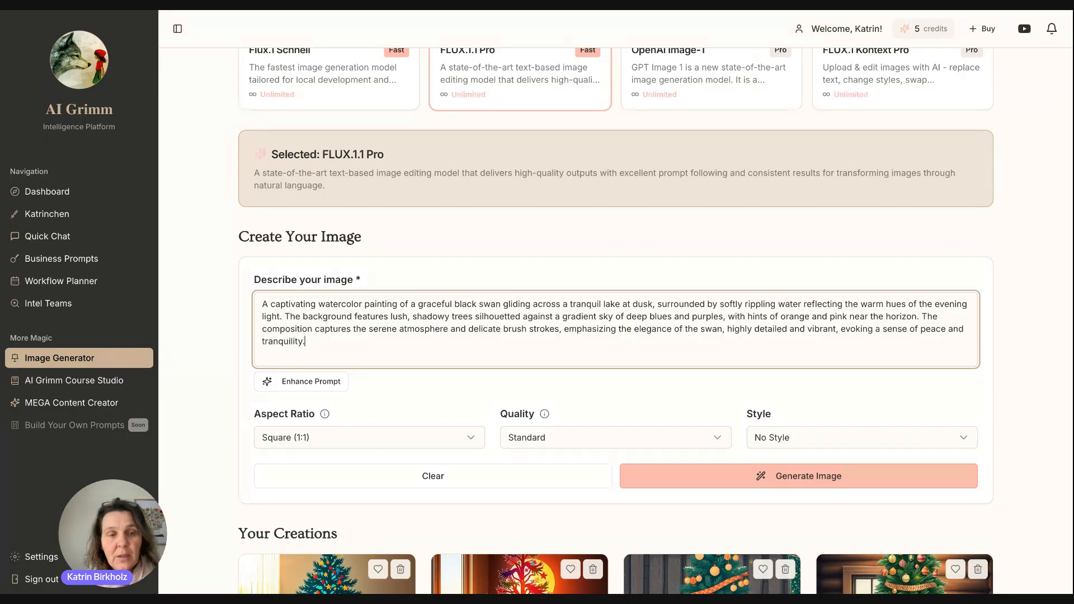
{"action": "scroll", "coordinate": [655, 320], "scroll_direction": "down", "scroll_amount": 1}
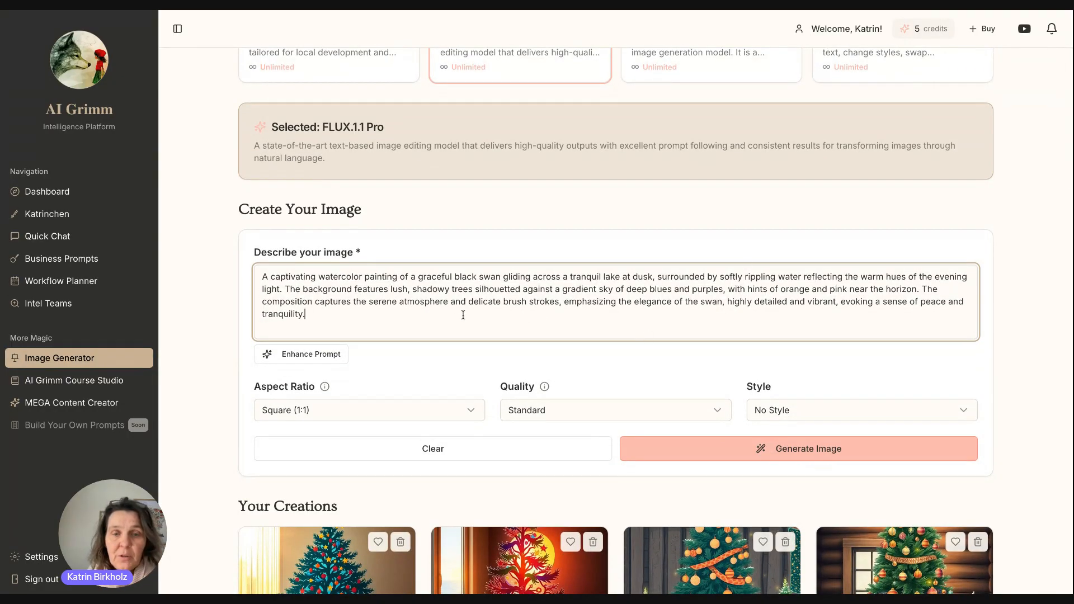
{"action": "scroll", "coordinate": [464, 315], "scroll_direction": "down", "scroll_amount": 4}
Keep Square (1:1) and No Style, generate the black swan image, and view it in Your Creations.
{"action": "left_click", "coordinate": [455, 291]}
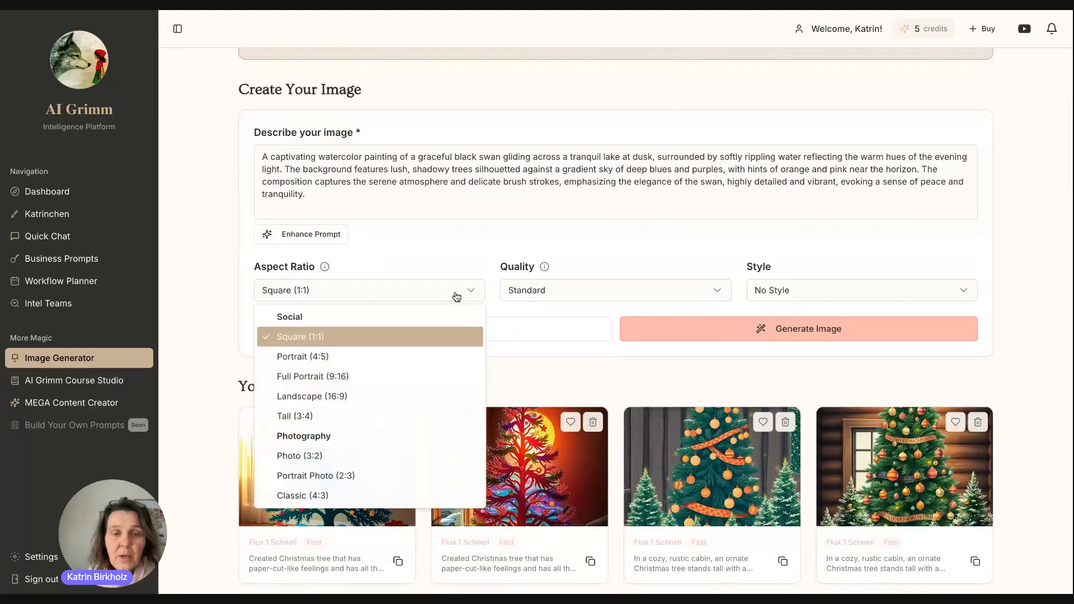
{"action": "left_click", "coordinate": [423, 253]}
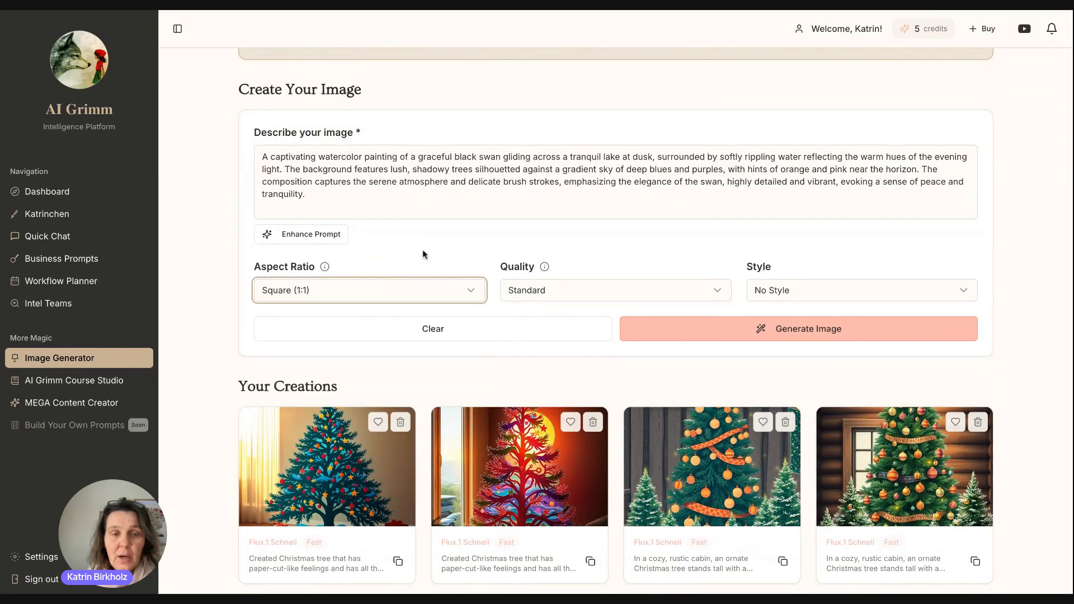
{"action": "left_click", "coordinate": [778, 291]}
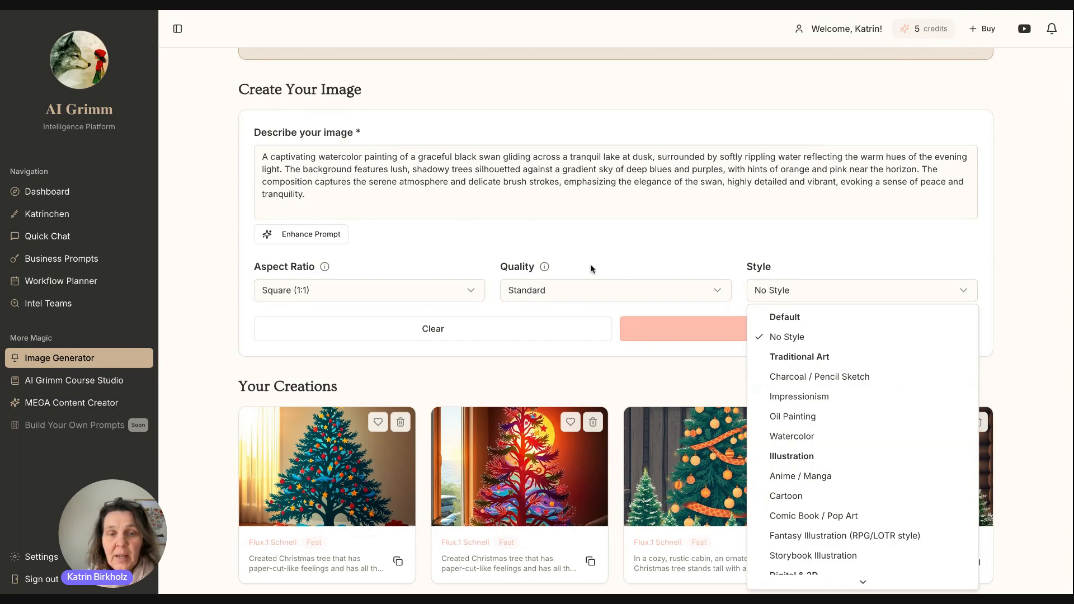
{"action": "left_click", "coordinate": [779, 296]}
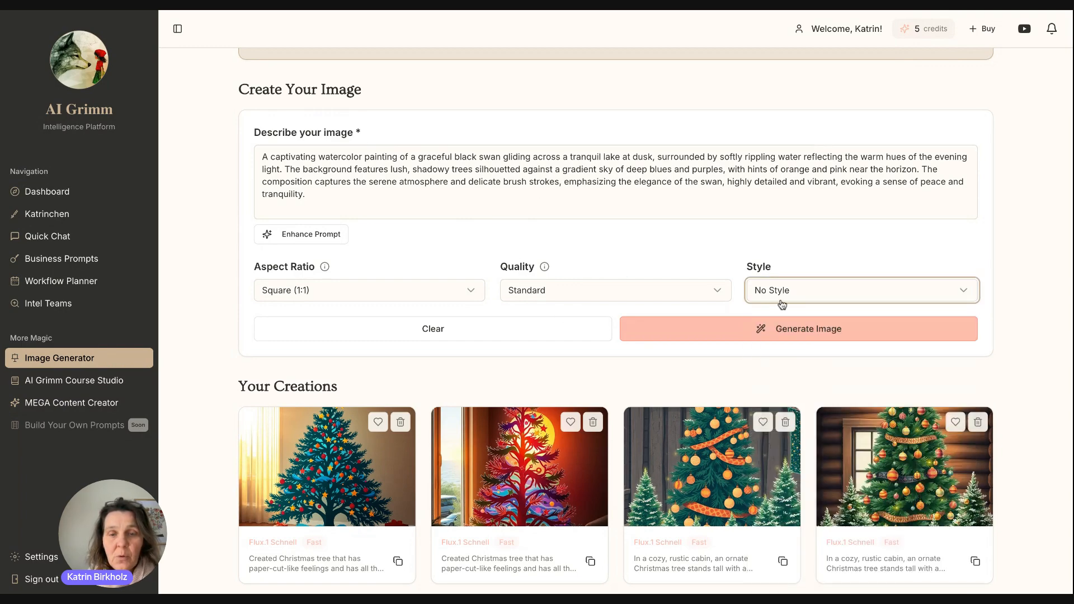
{"action": "left_click", "coordinate": [767, 335]}
{"action": "scroll", "coordinate": [666, 244], "scroll_direction": "up", "scroll_amount": 5}
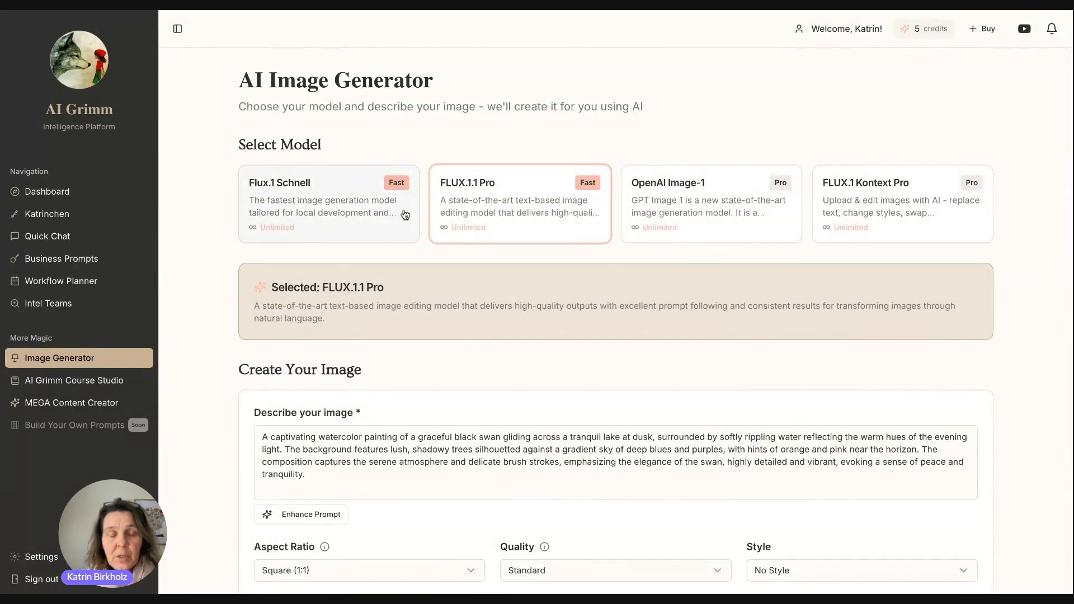
{"action": "scroll", "coordinate": [569, 271], "scroll_direction": "down", "scroll_amount": 1}
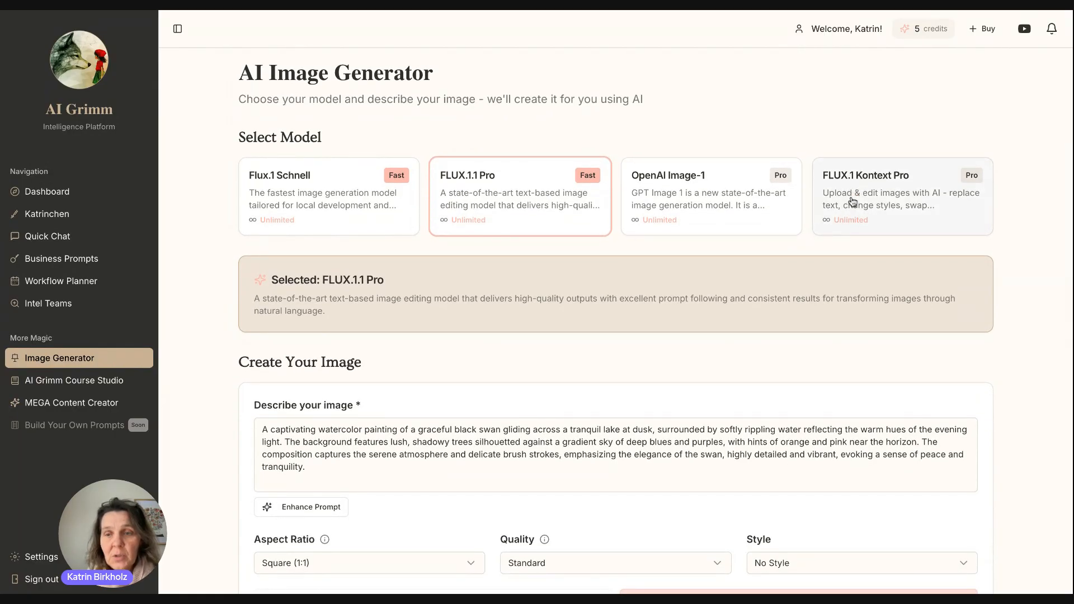
{"action": "scroll", "coordinate": [852, 201], "scroll_direction": "down", "scroll_amount": 7}
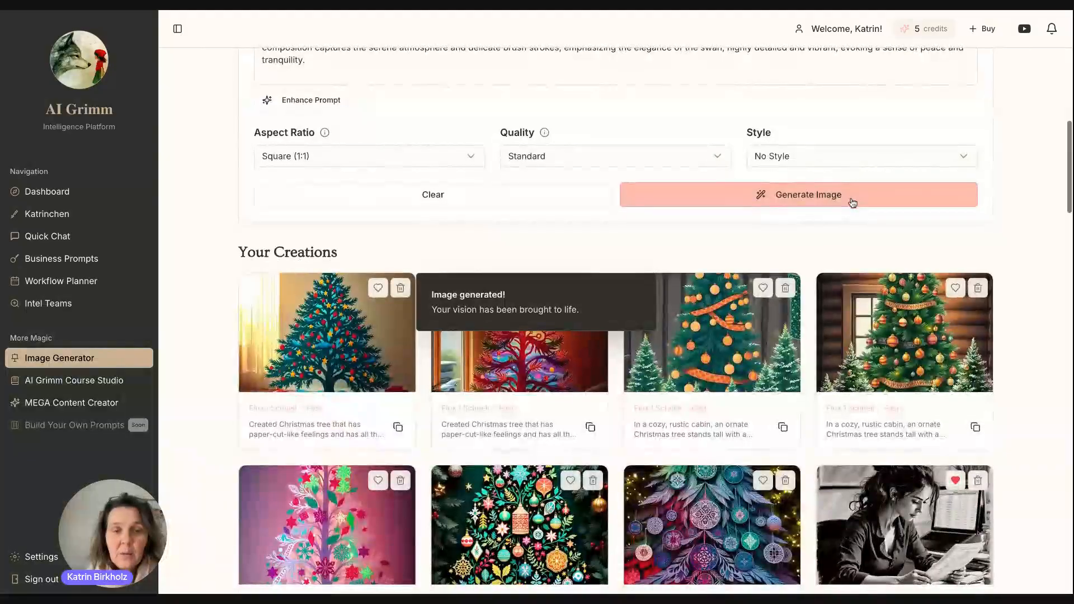
Mark the black swan watercolor image as a favourite.
{"action": "mouse_move", "coordinate": [323, 352]}
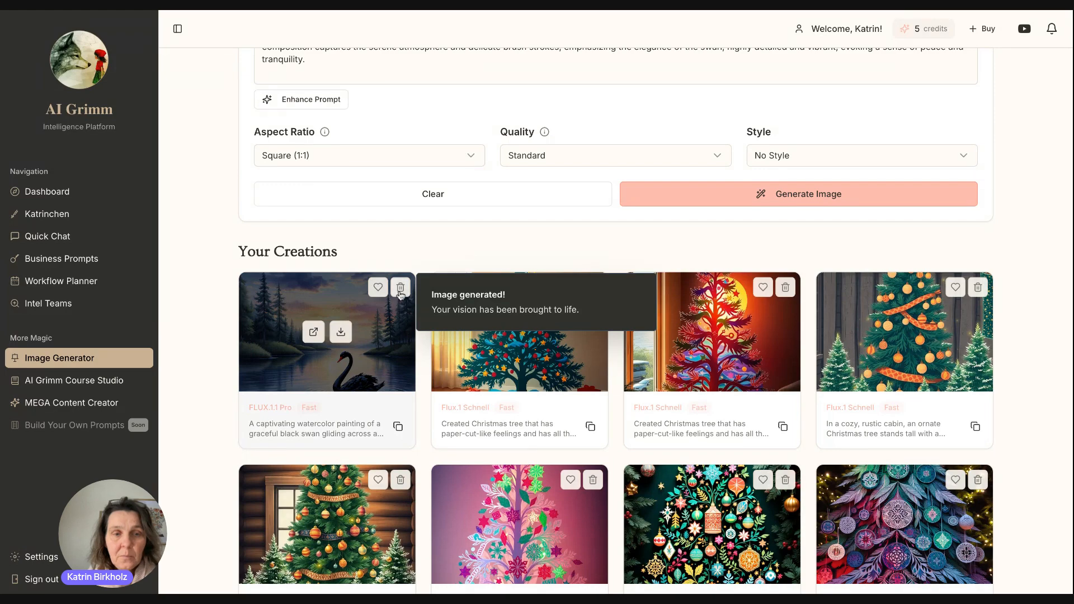
{"action": "left_click", "coordinate": [378, 288]}
{"action": "left_click", "coordinate": [378, 287]}
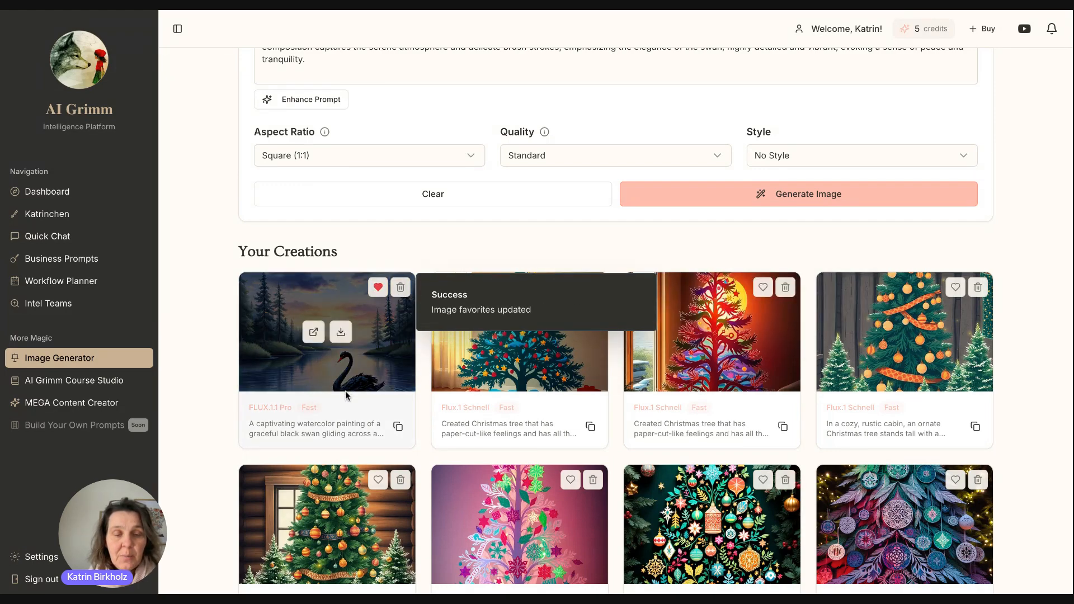
Clear the description and reload the black swan prompt into it.
{"action": "left_click", "coordinate": [399, 427]}
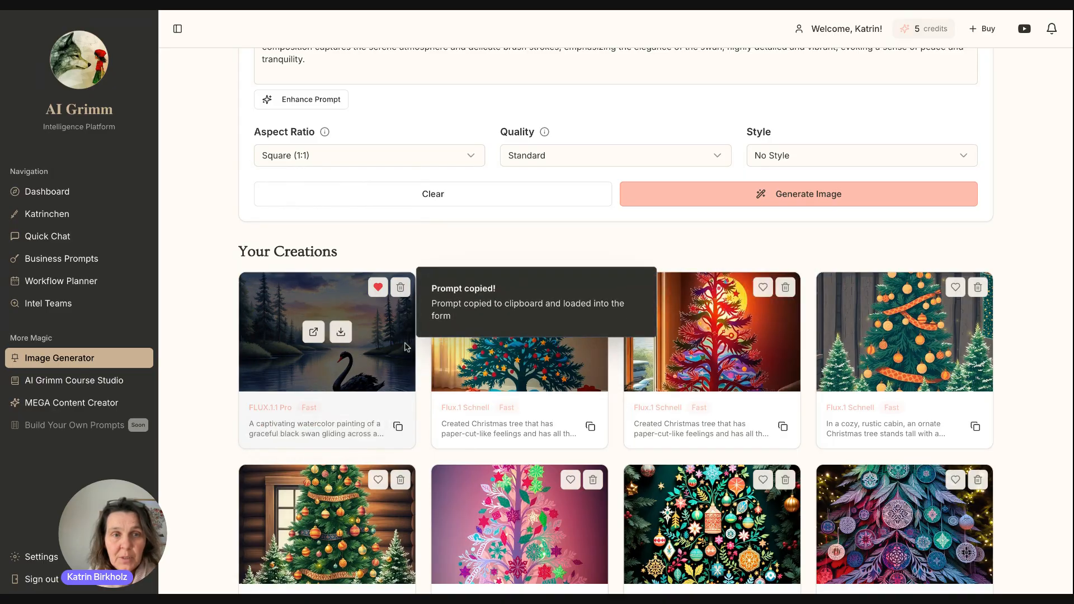
{"action": "left_click", "coordinate": [313, 330]}
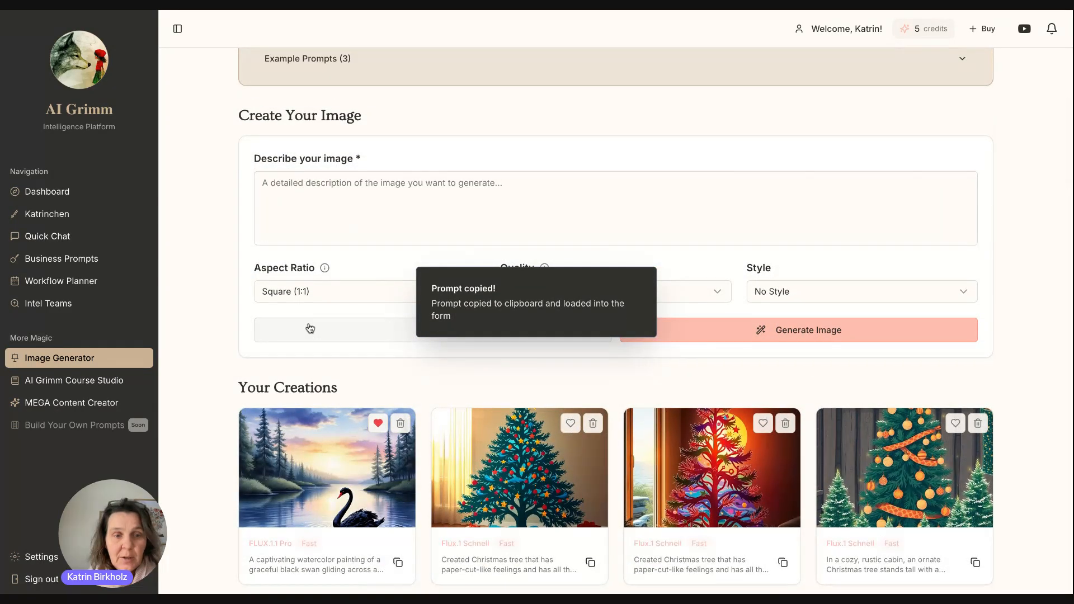
{"action": "scroll", "coordinate": [400, 438], "scroll_direction": "down", "scroll_amount": 3}
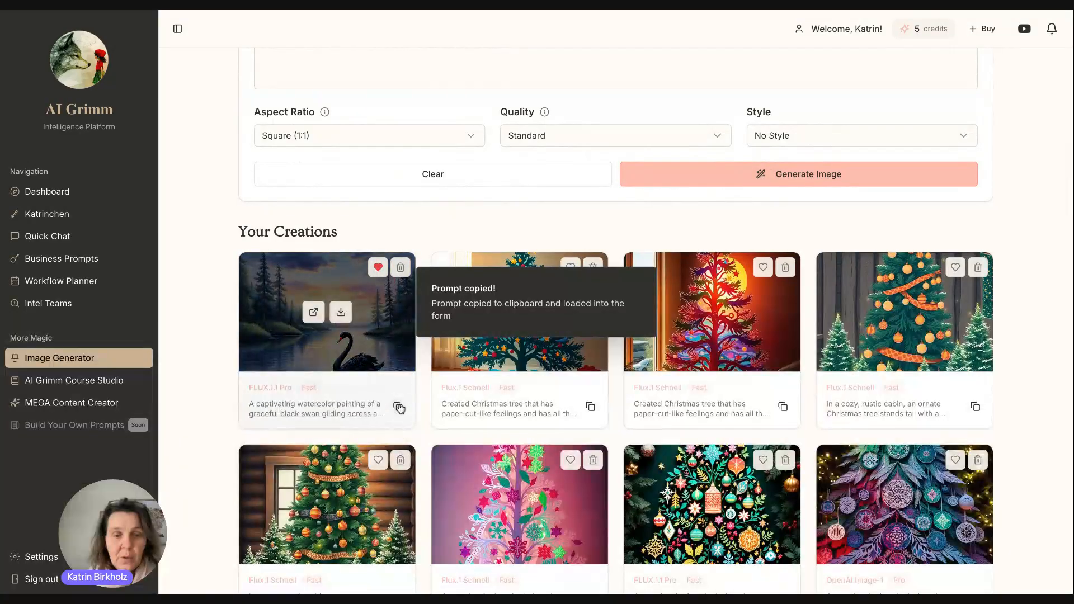
{"action": "left_click", "coordinate": [397, 407]}
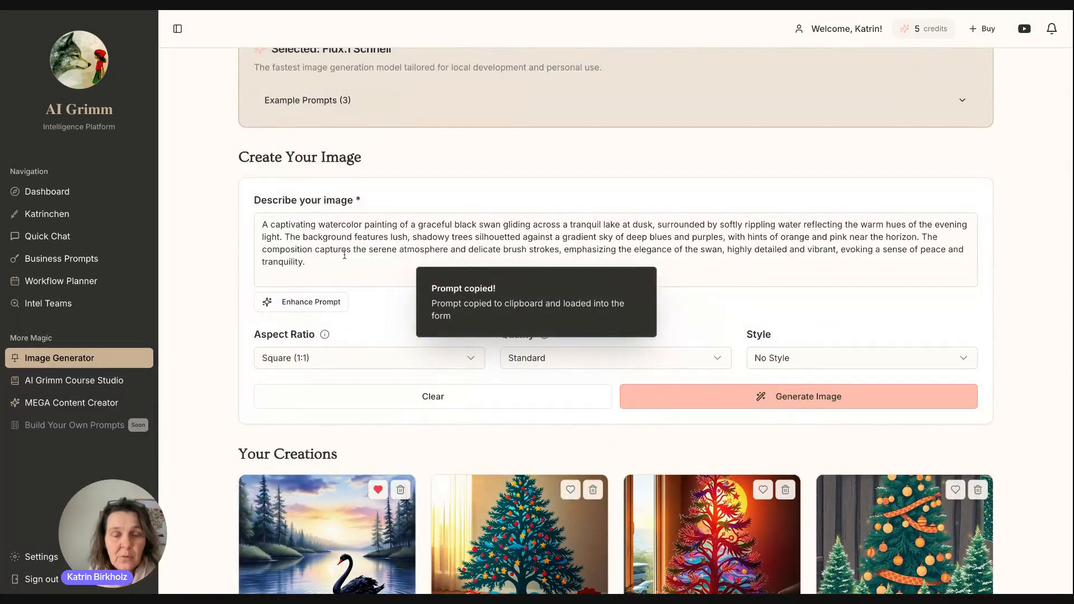
Replace 'black' with 'white' in the prompt and generate the white swan image.
{"action": "left_click", "coordinate": [339, 270]}
{"action": "left_click_drag", "start_coordinate": [329, 264], "coordinate": [261, 223]}
{"action": "left_click", "coordinate": [420, 249]}
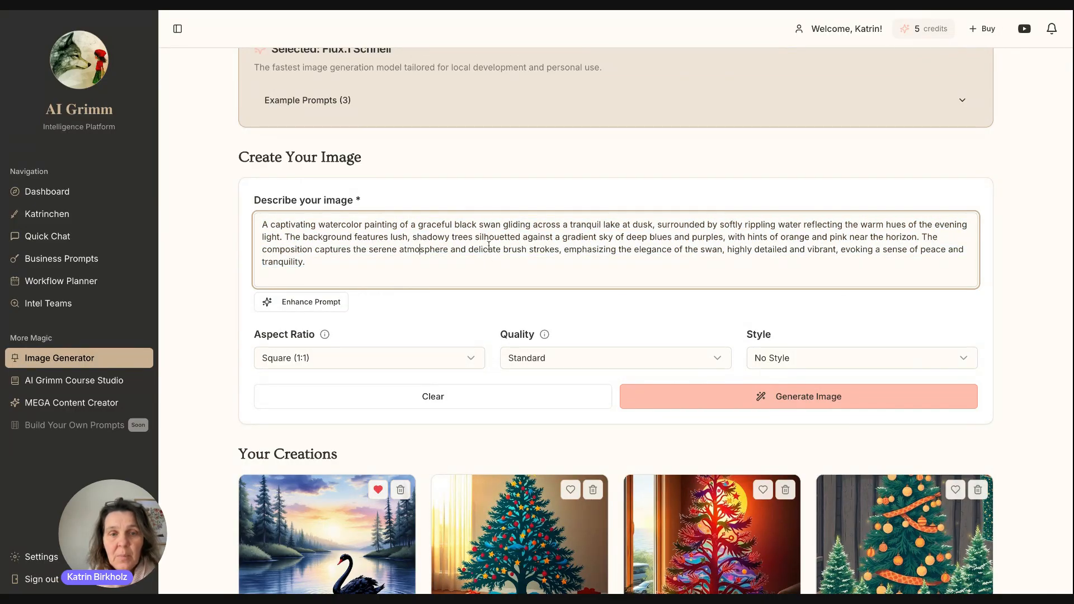
{"action": "left_click_drag", "start_coordinate": [475, 226], "coordinate": [457, 225]}
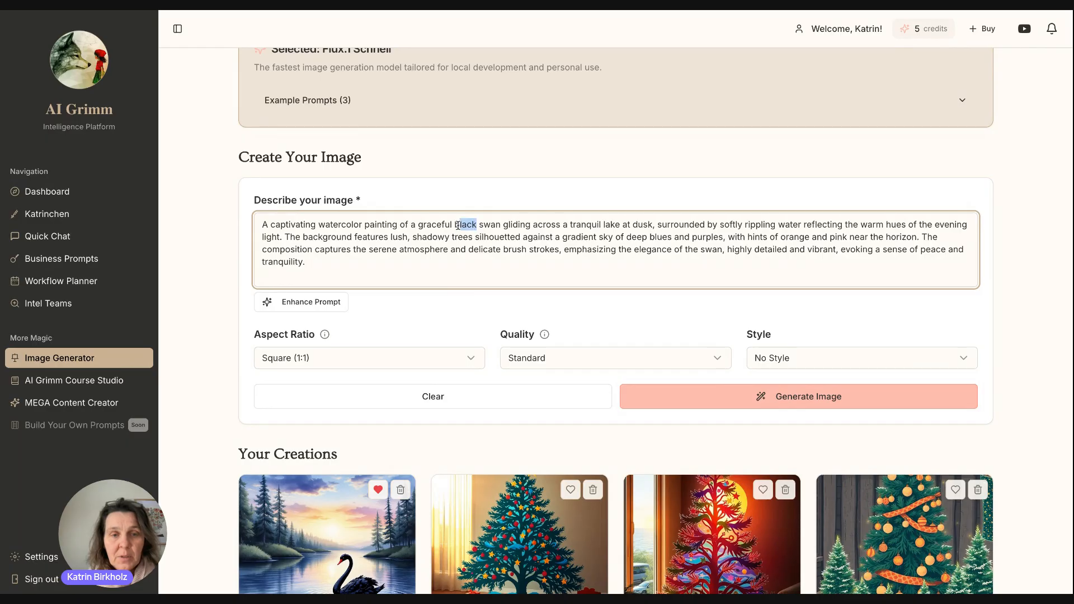
{"action": "type", "text": "white"}
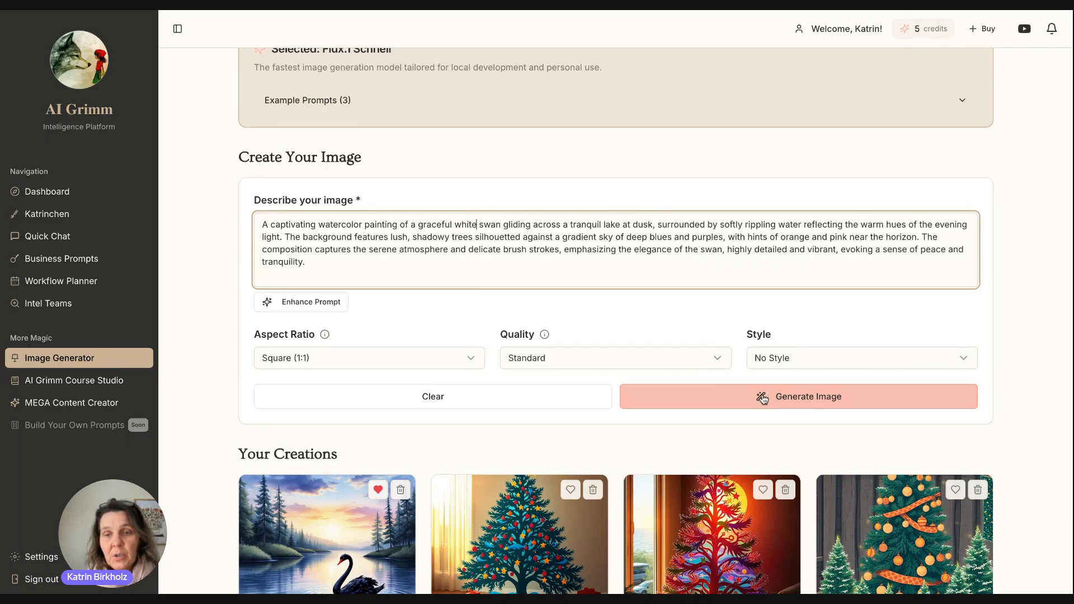
{"action": "left_click", "coordinate": [808, 396]}
Delete 'watercolor painting' from the start of the prompt.
{"action": "mouse_move", "coordinate": [398, 225]}
{"action": "left_mouse_down"}
{"action": "mouse_move", "coordinate": [302, 224]}
{"action": "mouse_move", "coordinate": [317, 222]}
{"action": "left_mouse_up"}
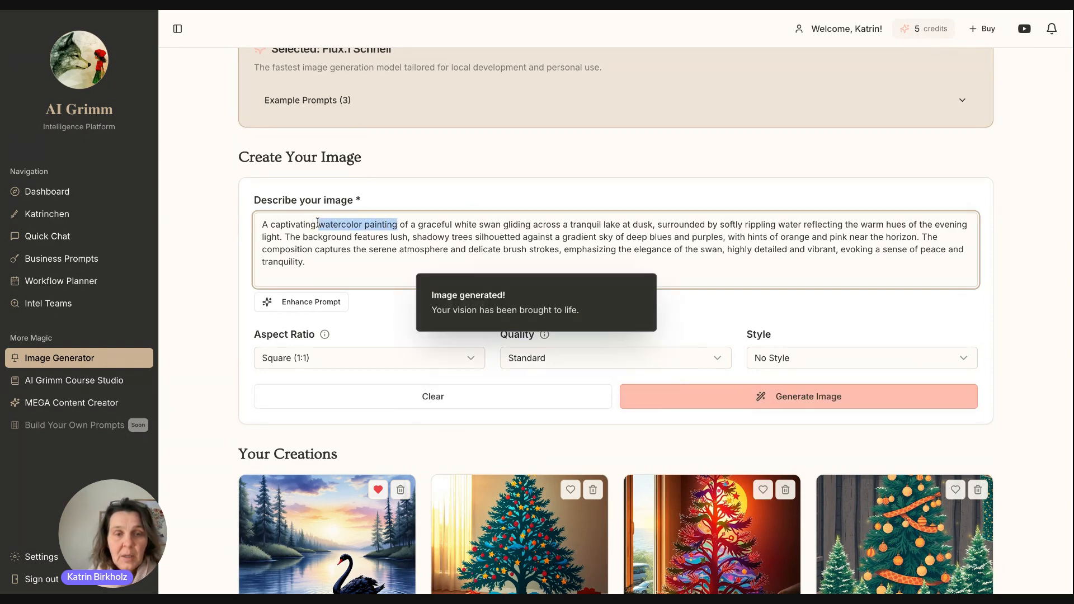
{"action": "key", "text": "BackSpace"}
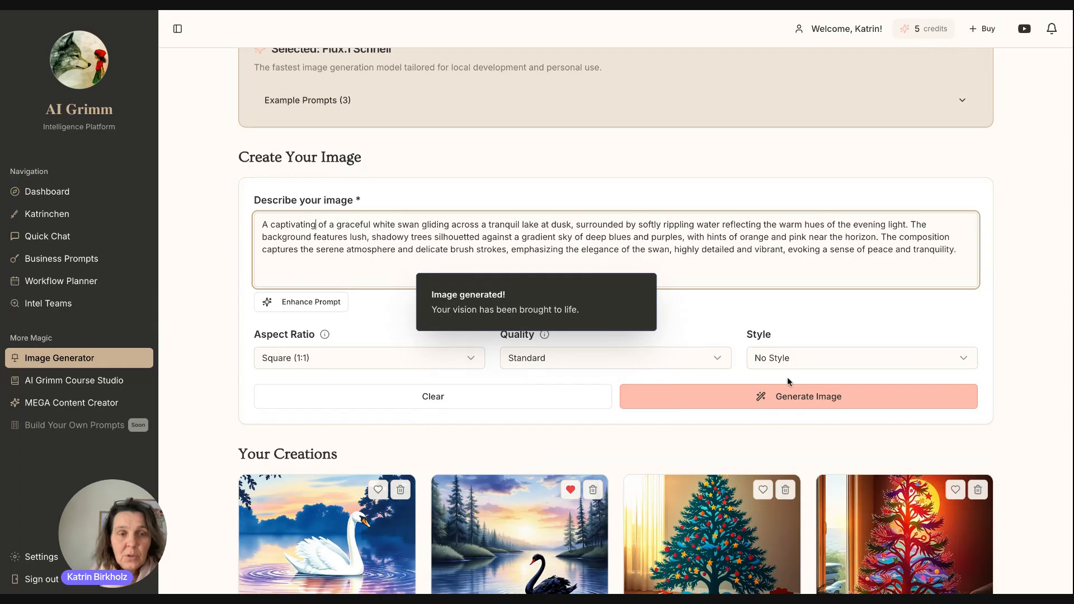
{"action": "left_click", "coordinate": [801, 370]}
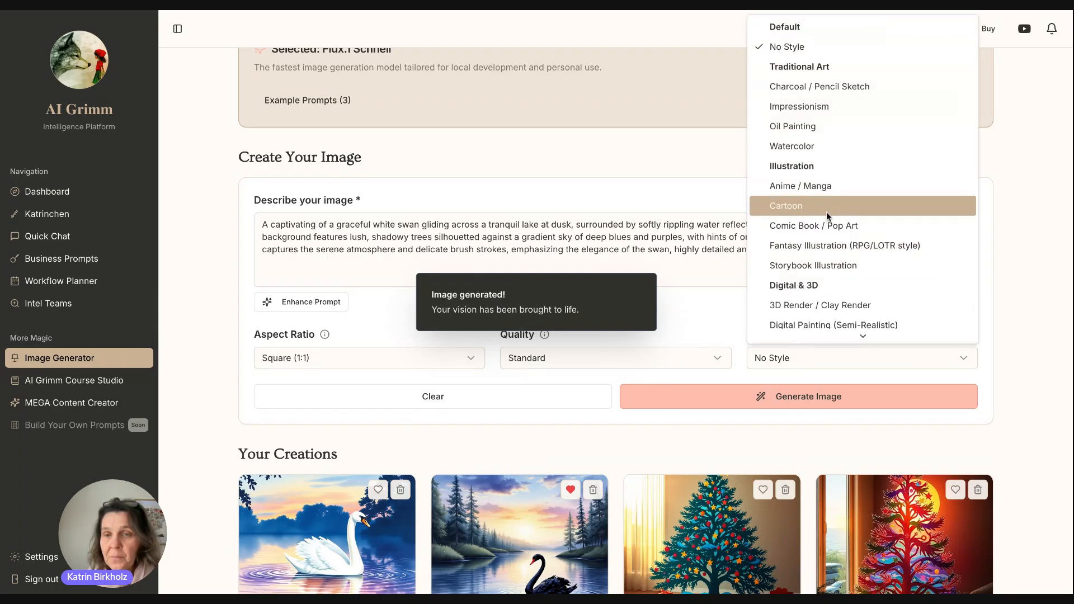
{"action": "scroll", "coordinate": [827, 211], "scroll_direction": "down", "scroll_amount": 1}
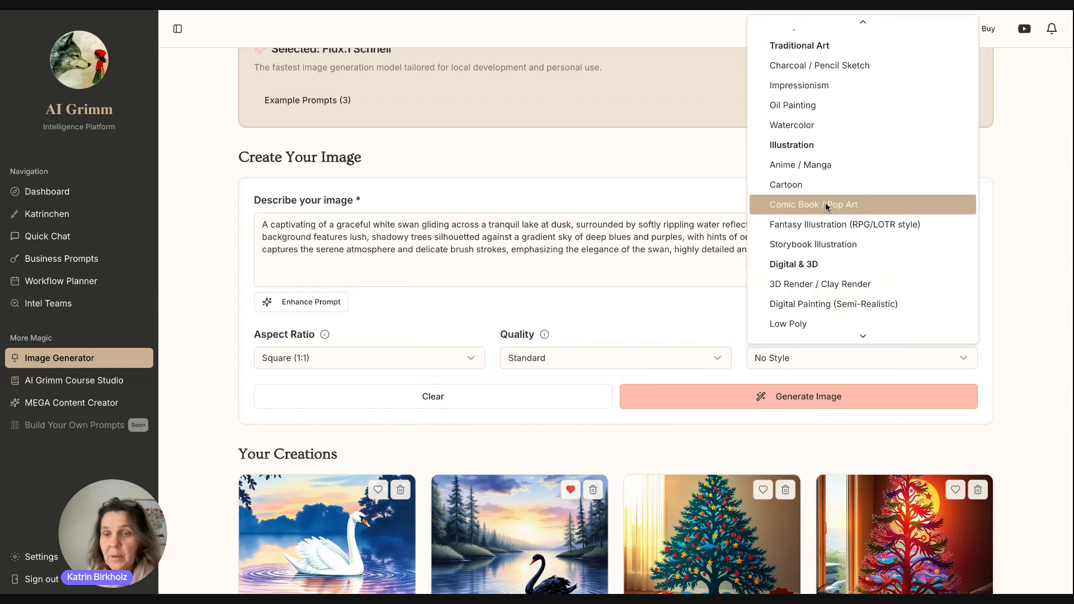
Choose the Storybook Illustration style and generate the white swan image again.
{"action": "left_click", "coordinate": [824, 245]}
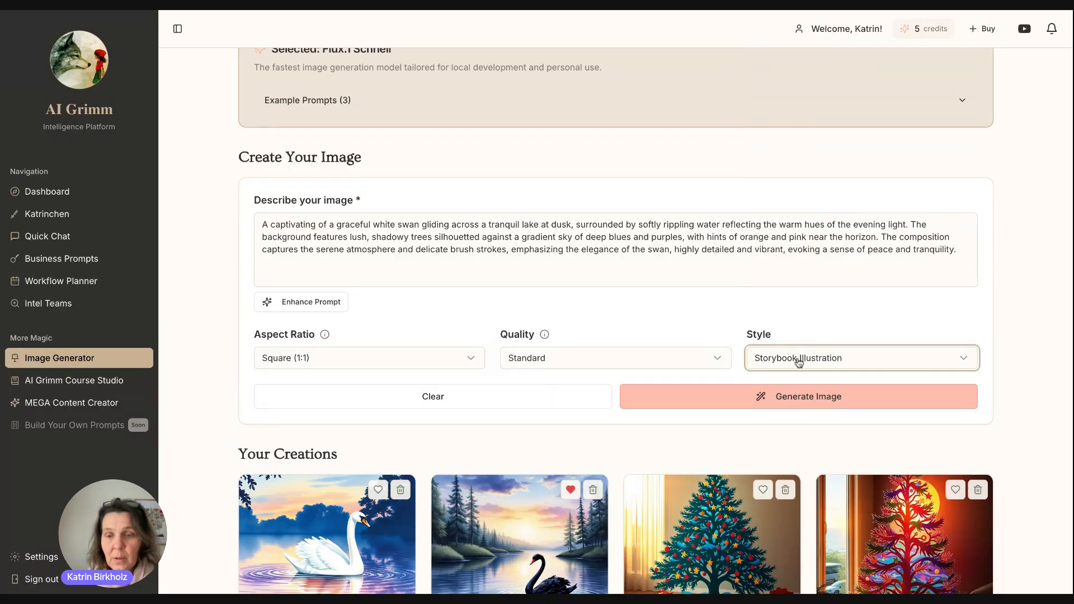
{"action": "left_click", "coordinate": [778, 396]}
{"action": "scroll", "coordinate": [779, 386], "scroll_direction": "down", "scroll_amount": 5}
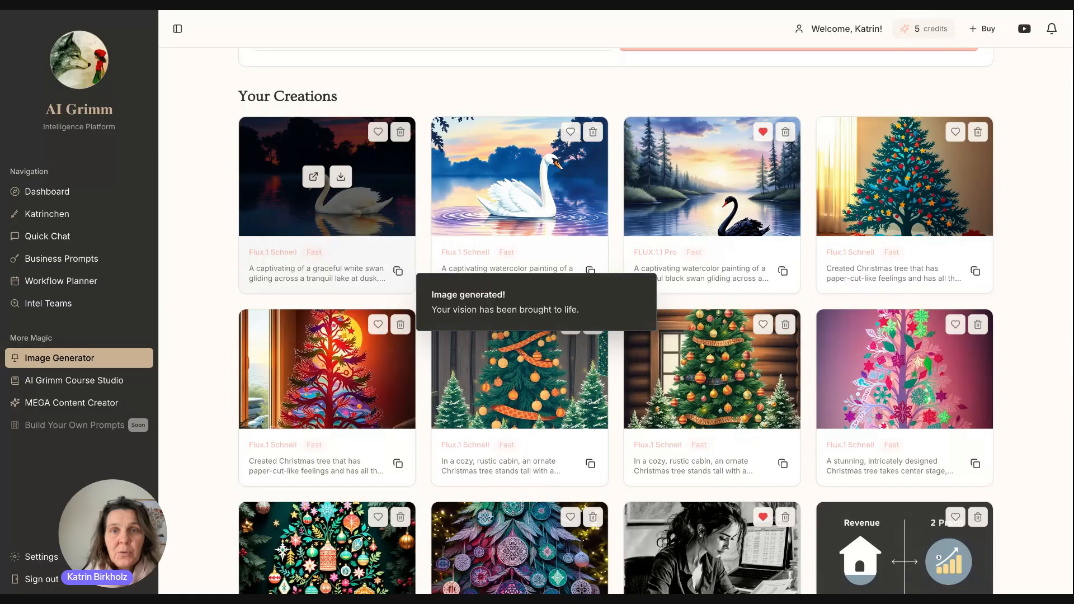
{"action": "scroll", "coordinate": [394, 222], "scroll_direction": "up", "scroll_amount": 5}
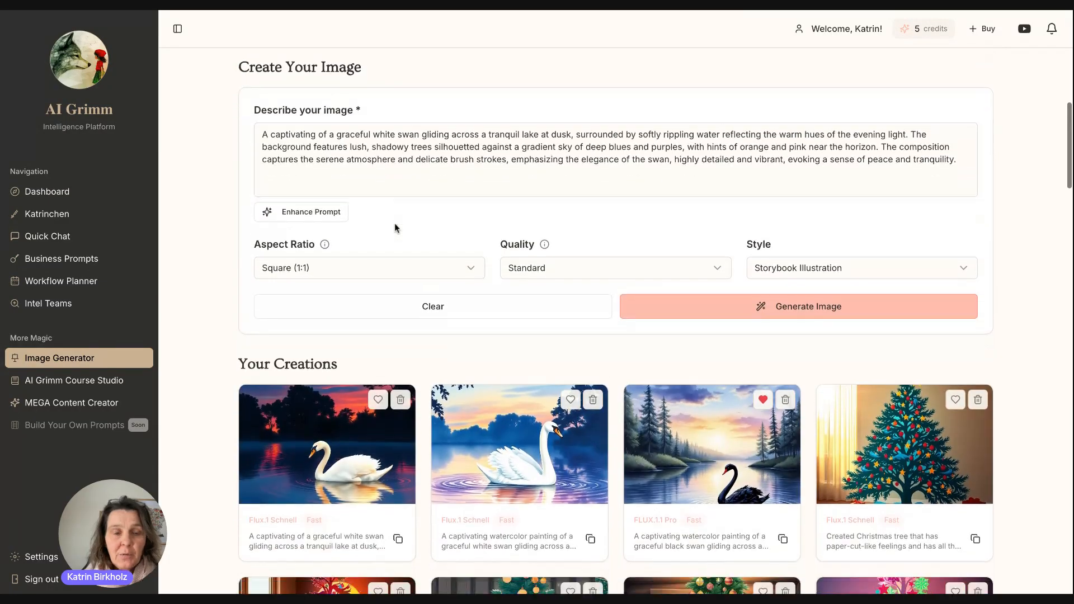
Copy the paper-cut Christmas tree prompt into the description and select FLUX.1 Kontext Pro.
{"action": "scroll", "coordinate": [395, 224], "scroll_direction": "down", "scroll_amount": 1}
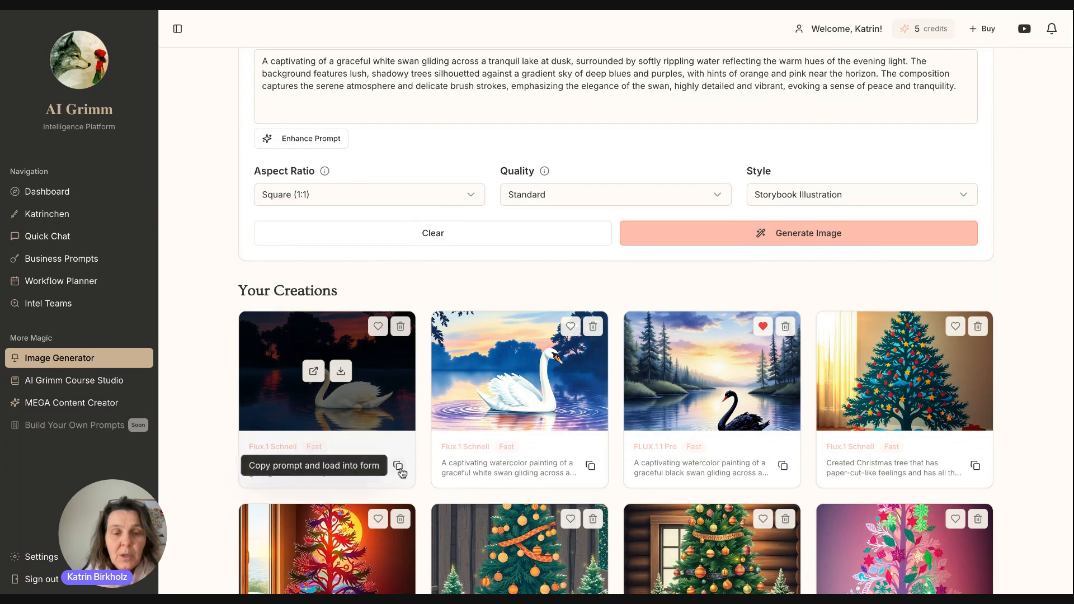
{"action": "scroll", "coordinate": [399, 468], "scroll_direction": "down", "scroll_amount": 2}
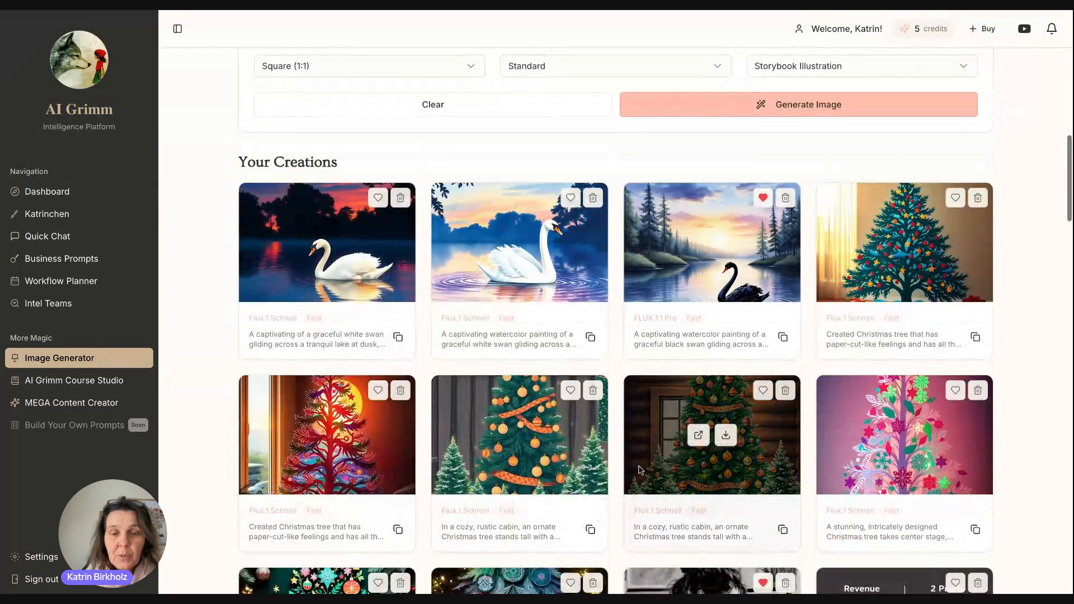
{"action": "left_click", "coordinate": [398, 530]}
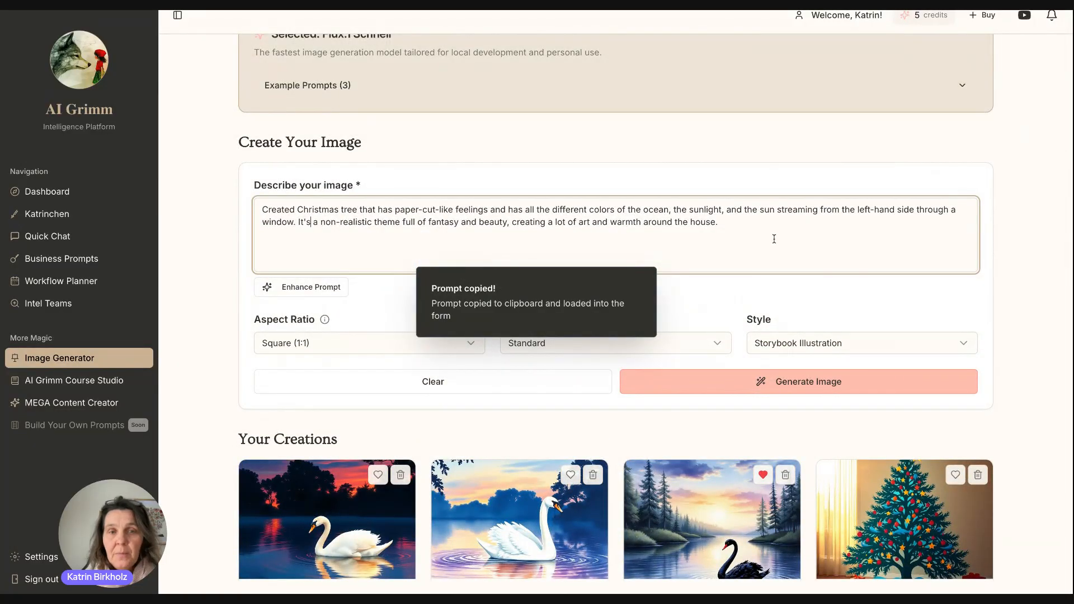
{"action": "scroll", "coordinate": [772, 239], "scroll_direction": "up", "scroll_amount": 5}
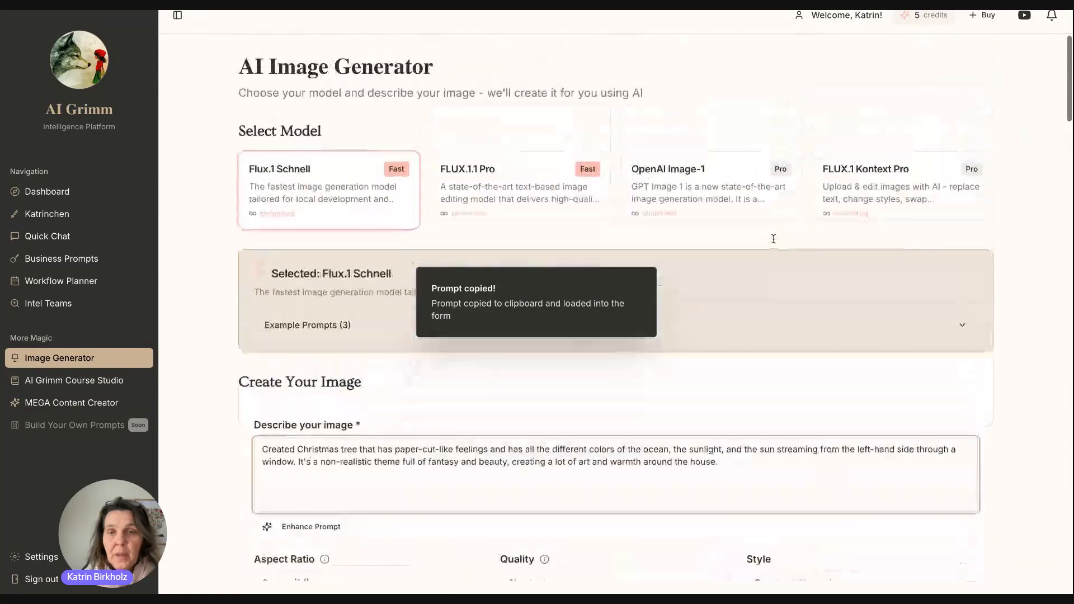
{"action": "left_click", "coordinate": [880, 194]}
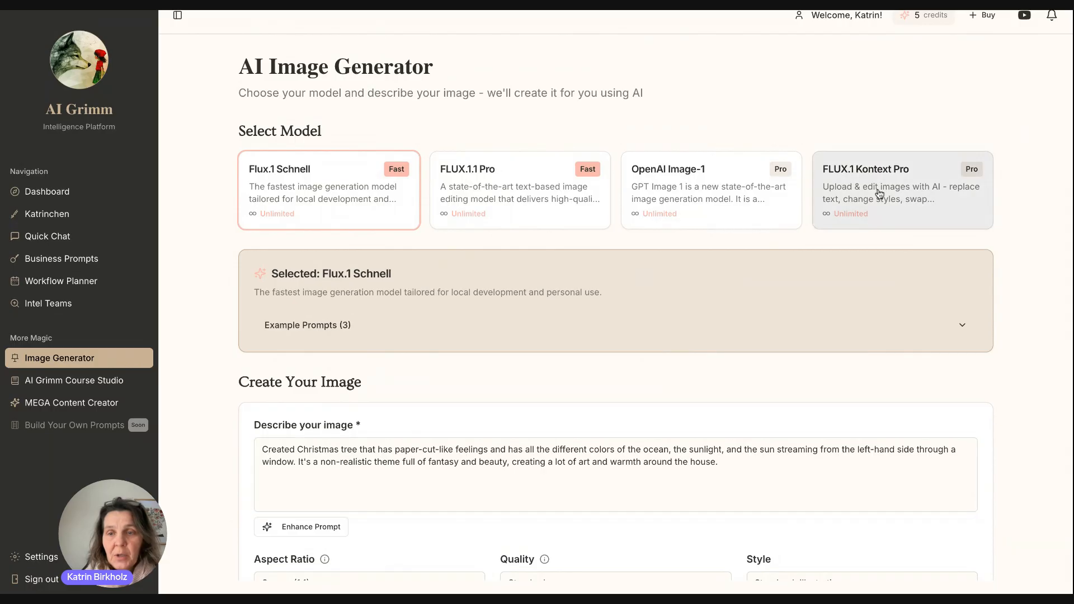
{"action": "scroll", "coordinate": [539, 395], "scroll_direction": "down", "scroll_amount": 3}
Upload the soap bar photo '_EO Teacher 500×500px (1).png', delete the old description, and expand Example Prompts.
{"action": "left_click", "coordinate": [304, 267]}
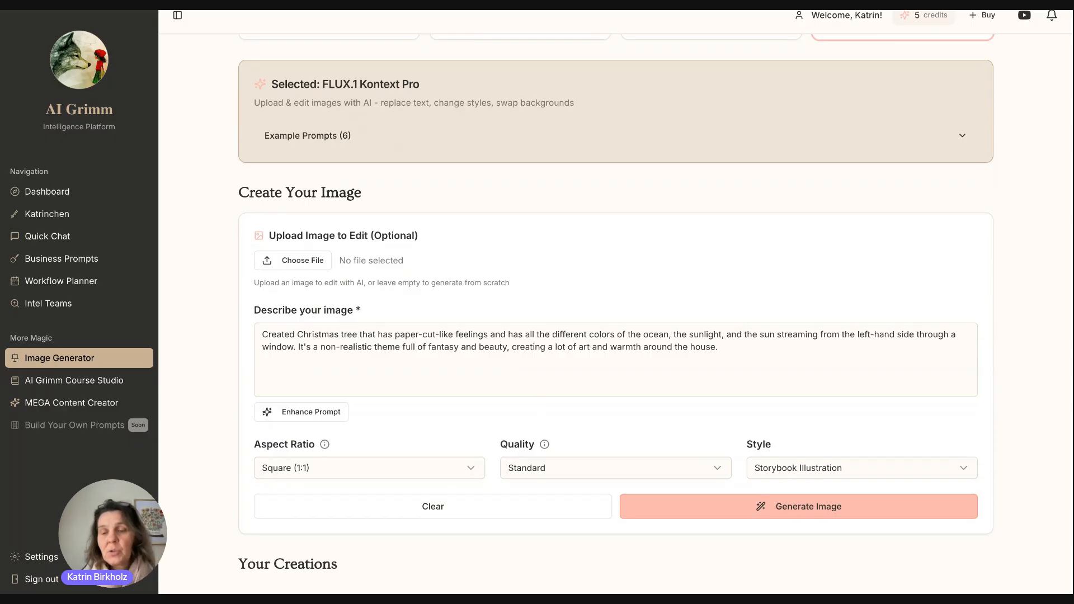
{"action": "scroll", "coordinate": [812, 412], "scroll_direction": "down", "scroll_amount": 1}
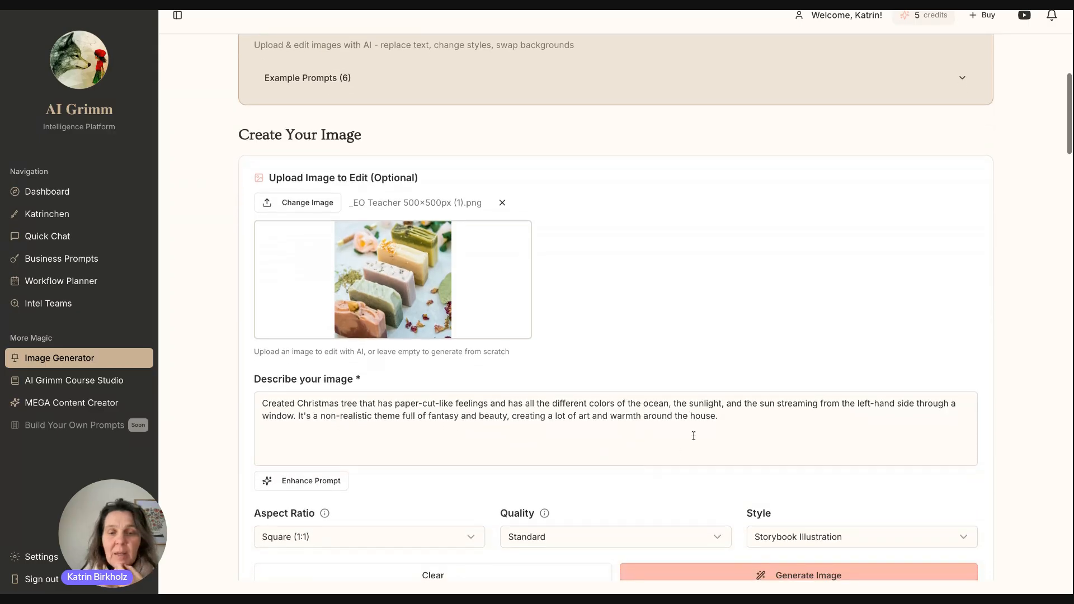
{"action": "left_click_drag", "start_coordinate": [731, 431], "coordinate": [338, 393]}
{"action": "key", "text": "BackSpace"}
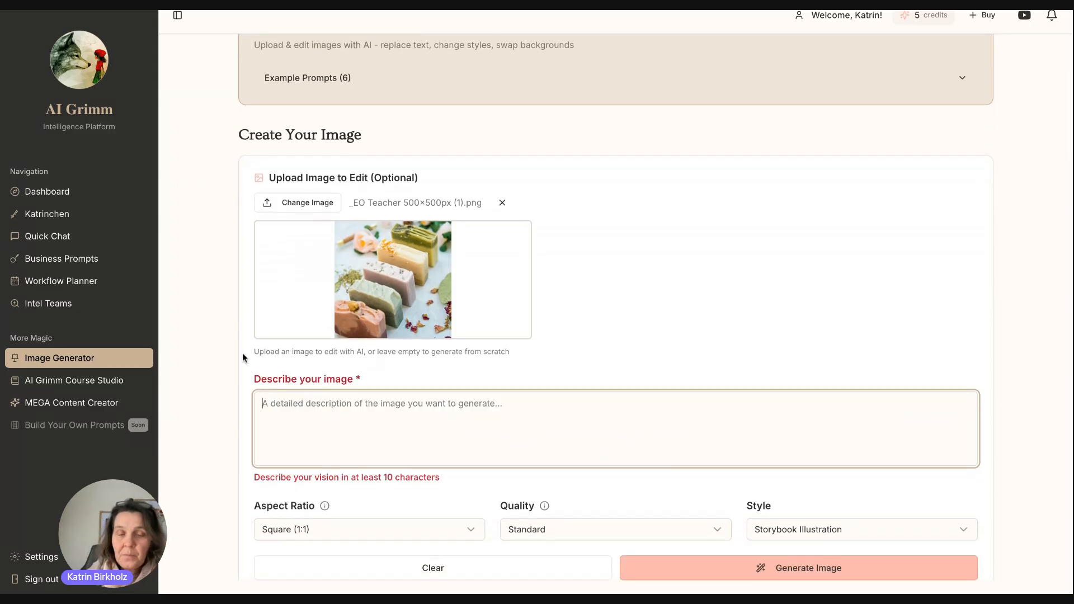
{"action": "left_click", "coordinate": [304, 89]}
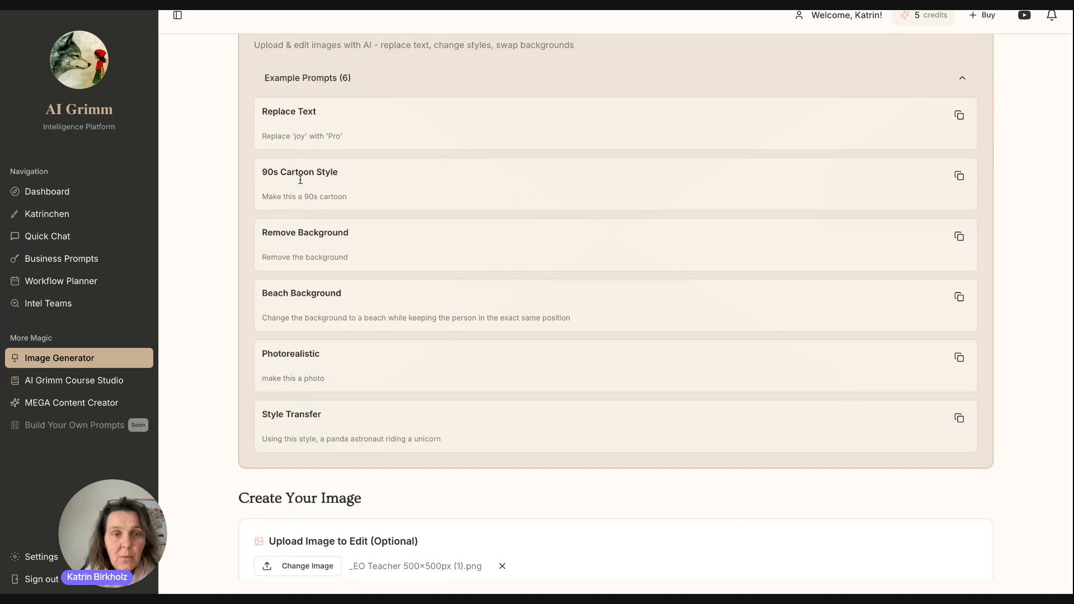
Copy the Beach Background example prompt and focus the empty image description box.
{"action": "scroll", "coordinate": [300, 180], "scroll_direction": "up", "scroll_amount": 1}
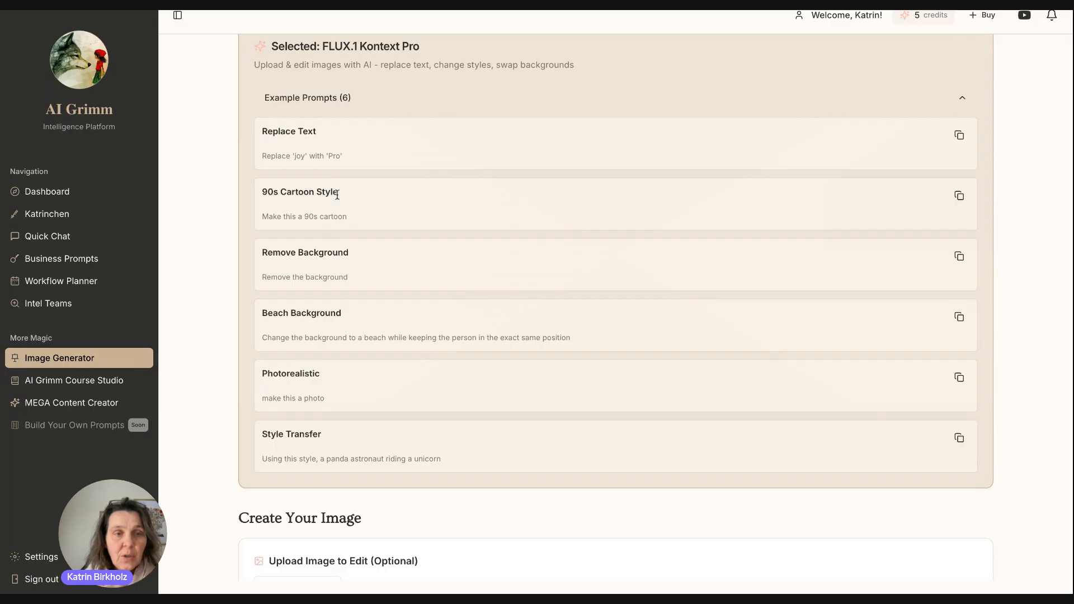
{"action": "scroll", "coordinate": [369, 320], "scroll_direction": "down", "scroll_amount": 3}
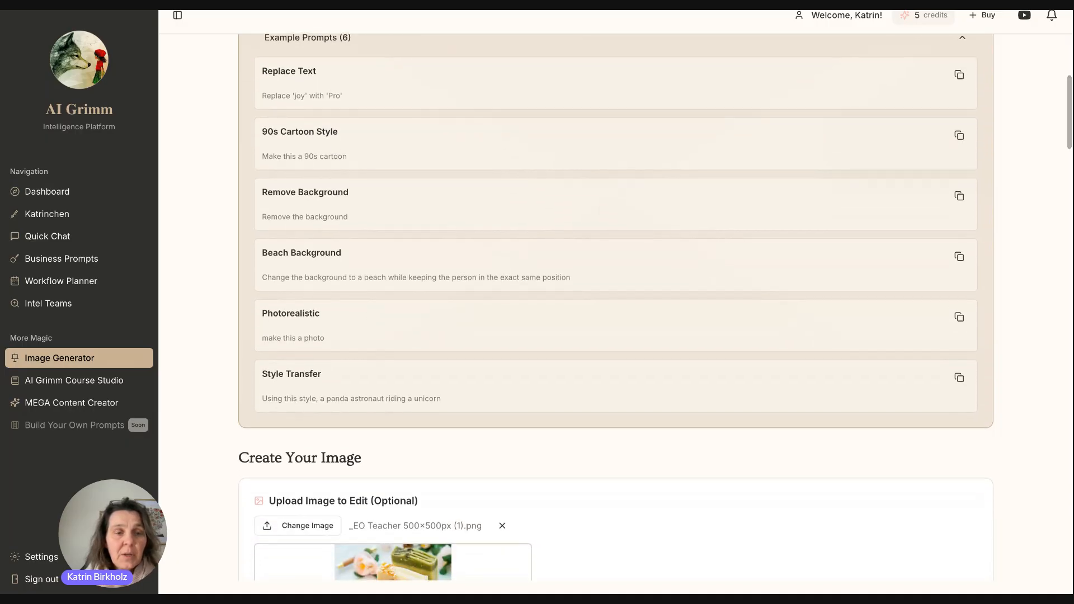
{"action": "scroll", "coordinate": [369, 322], "scroll_direction": "down", "scroll_amount": 3}
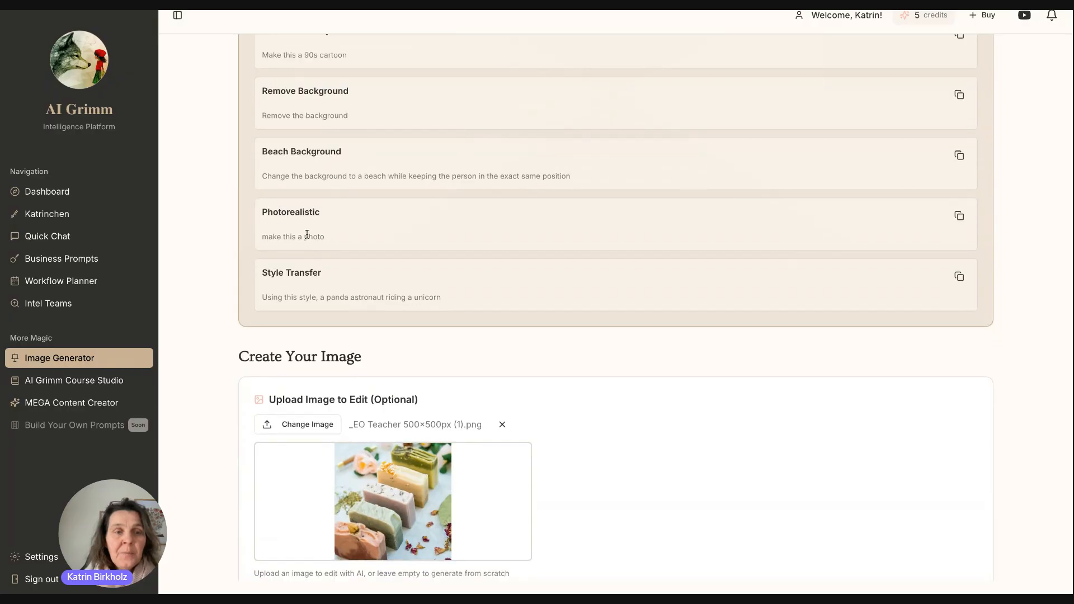
{"action": "left_click_drag", "start_coordinate": [338, 239], "coordinate": [253, 237]}
{"action": "left_click_drag", "start_coordinate": [613, 175], "coordinate": [268, 175]}
{"action": "scroll", "coordinate": [475, 471], "scroll_direction": "down", "scroll_amount": 3}
{"action": "scroll", "coordinate": [475, 474], "scroll_direction": "up", "scroll_amount": 1}
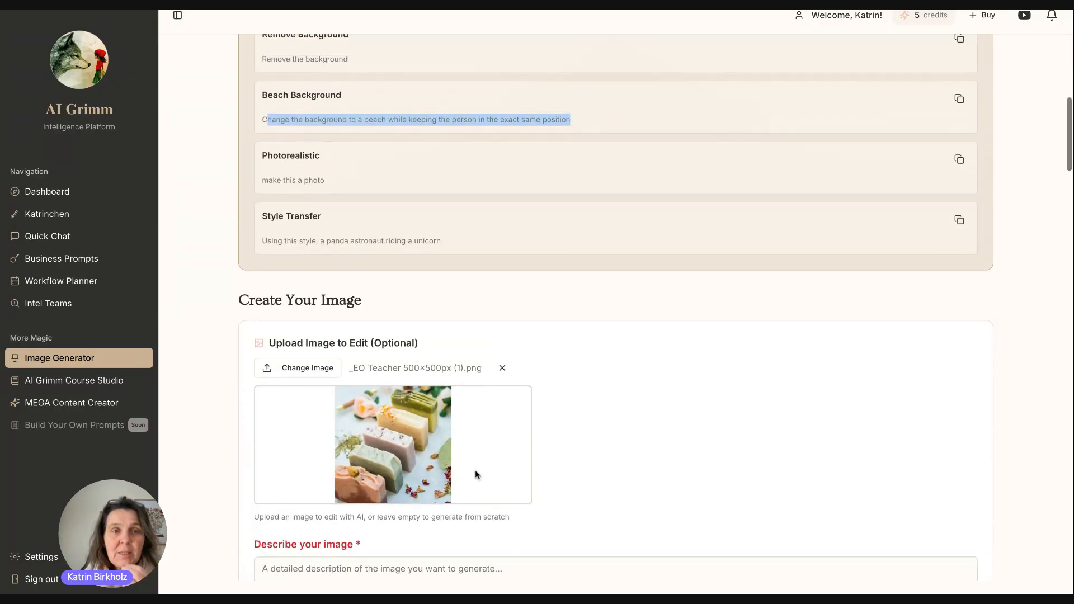
{"action": "left_click", "coordinate": [958, 99]}
{"action": "scroll", "coordinate": [830, 262], "scroll_direction": "down", "scroll_amount": 4}
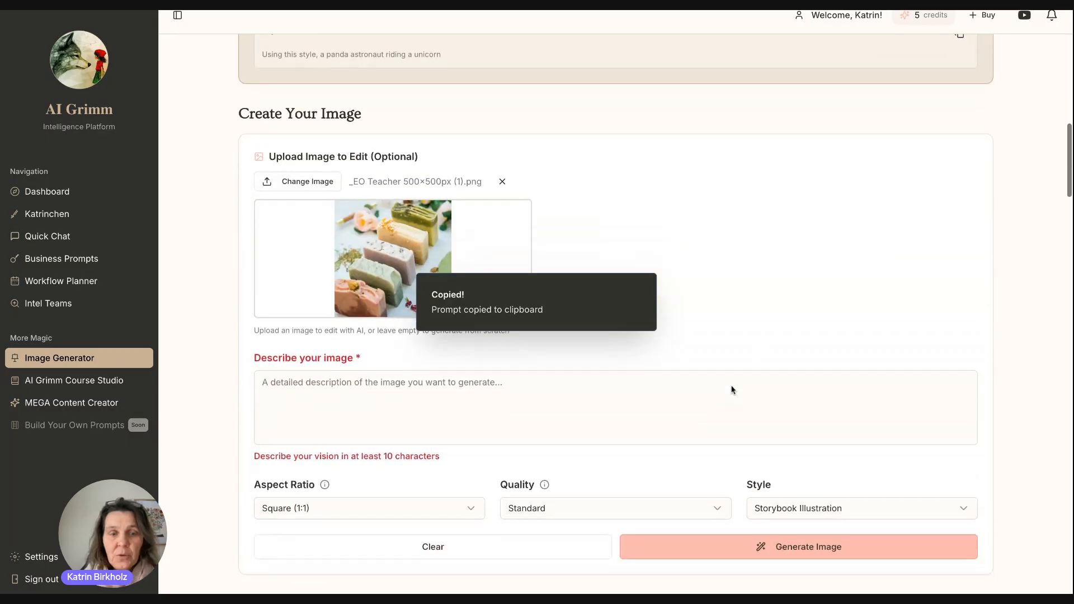
{"action": "left_click", "coordinate": [282, 368]}
Paste the Beach Background prompt into the description, replacing 'person' with 'soap'.
{"action": "key", "text": "ctrl+v"}
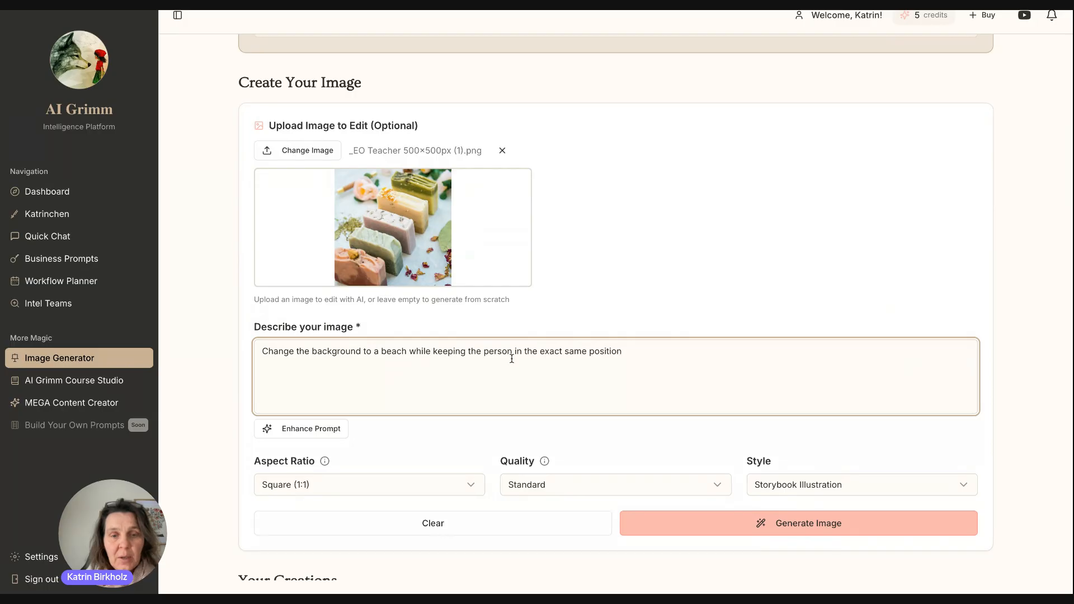
{"action": "left_click_drag", "start_coordinate": [484, 356], "coordinate": [509, 356]}
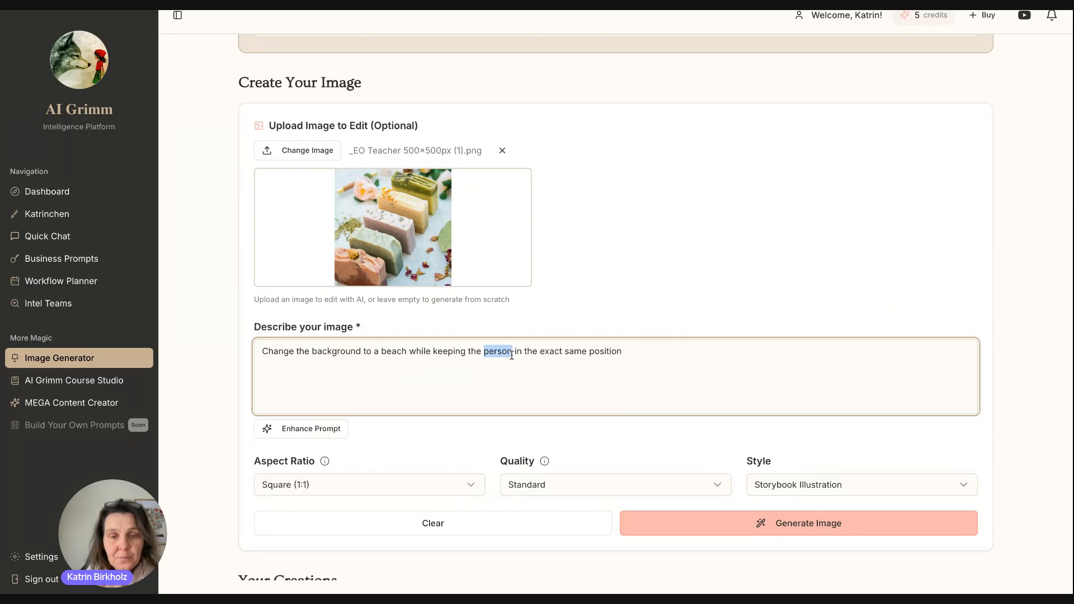
{"action": "type", "text": "soap"}
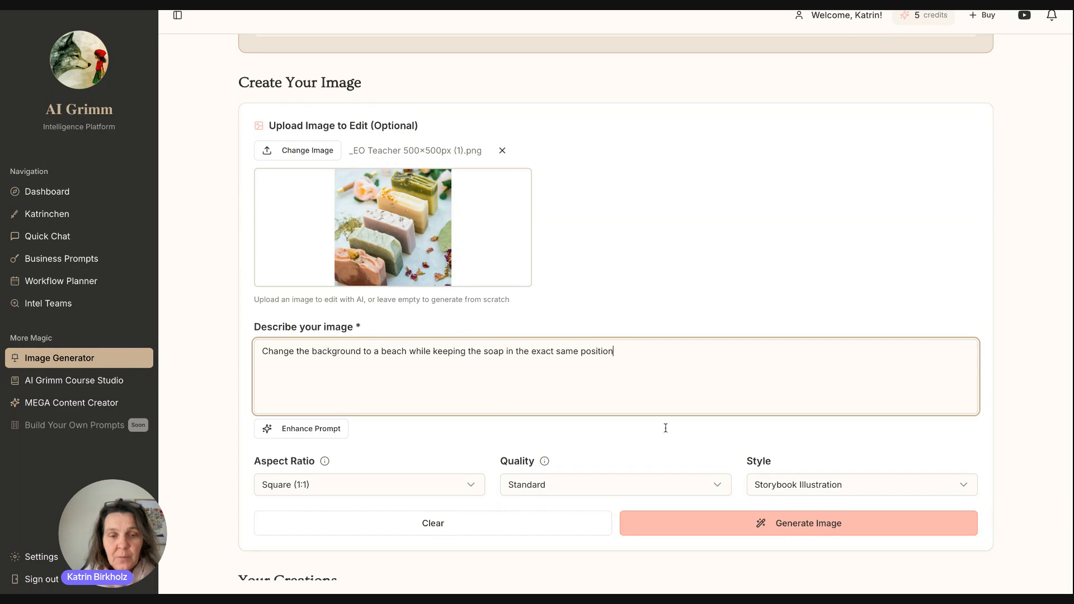
Set the style to No Style and generate the beach-background soap image.
{"action": "left_click", "coordinate": [805, 489]}
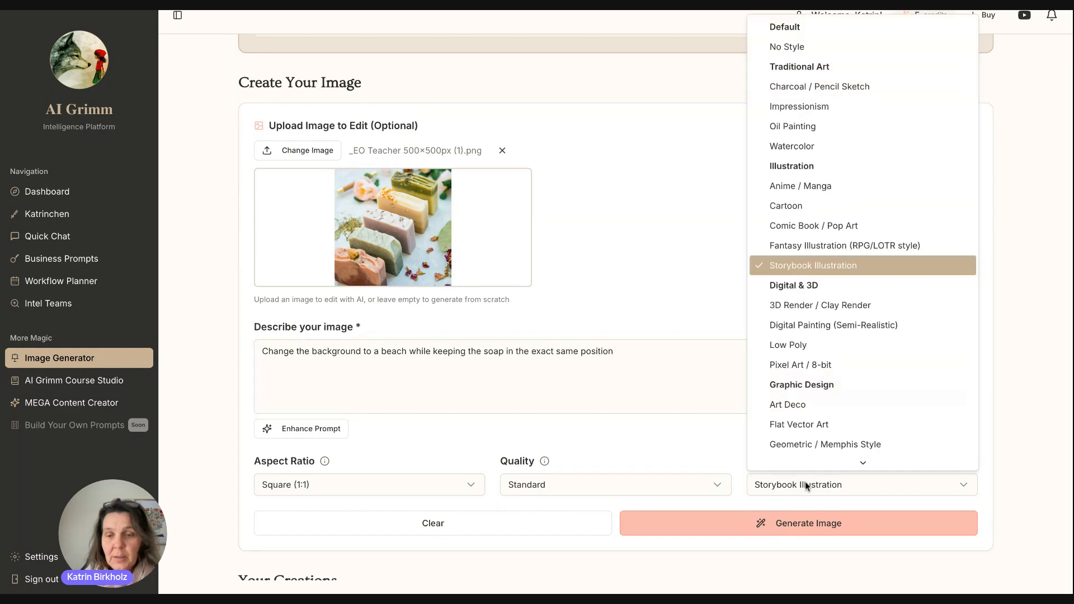
{"action": "left_click", "coordinate": [818, 45]}
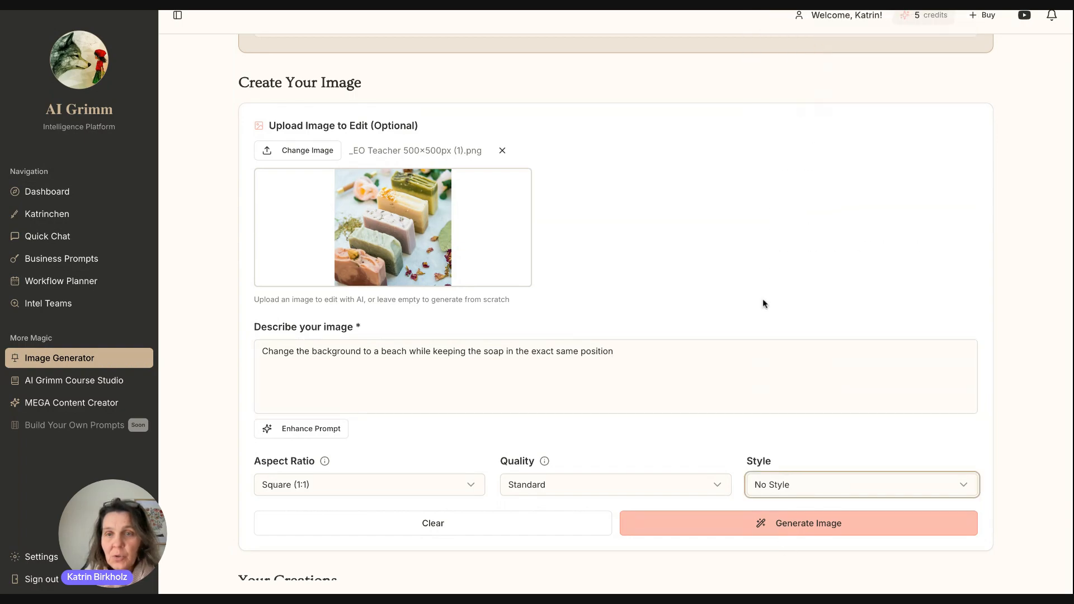
{"action": "left_click", "coordinate": [787, 530]}
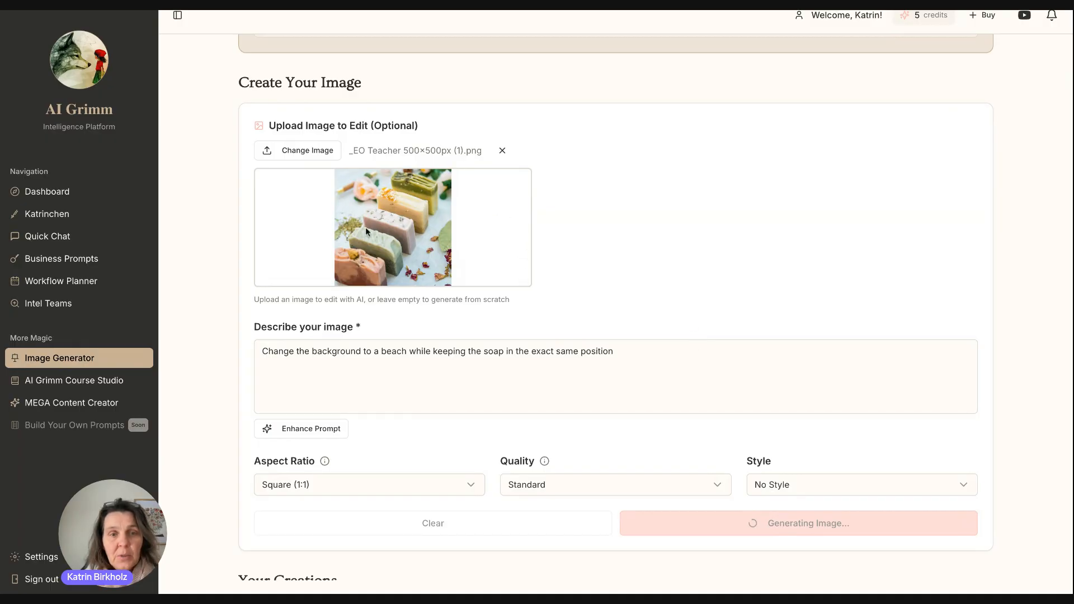
{"action": "scroll", "coordinate": [371, 262], "scroll_direction": "down", "scroll_amount": 4}
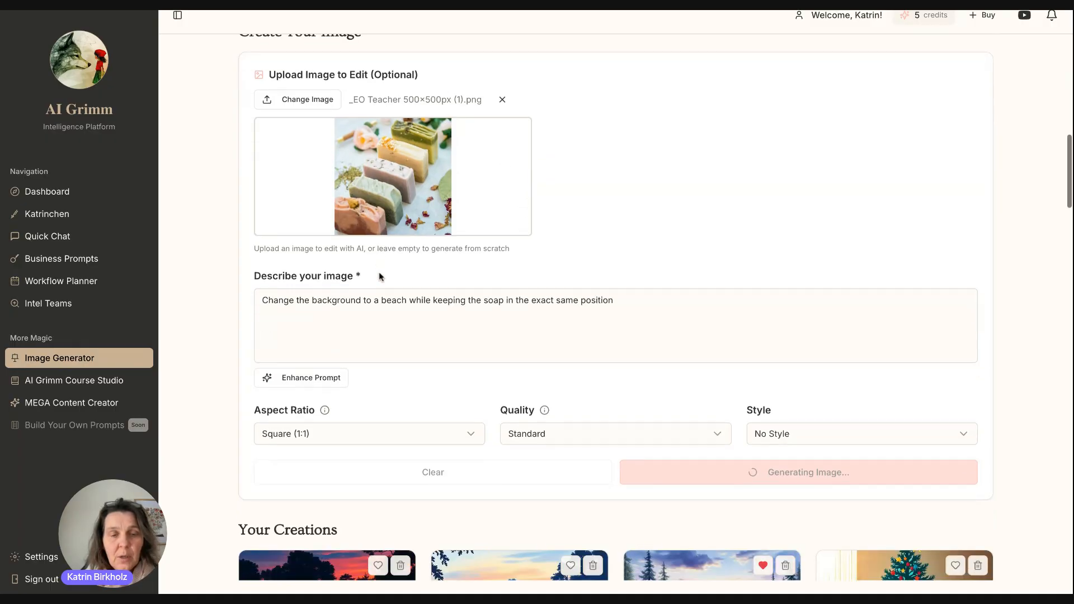
{"action": "scroll", "coordinate": [371, 192], "scroll_direction": "up", "scroll_amount": 1}
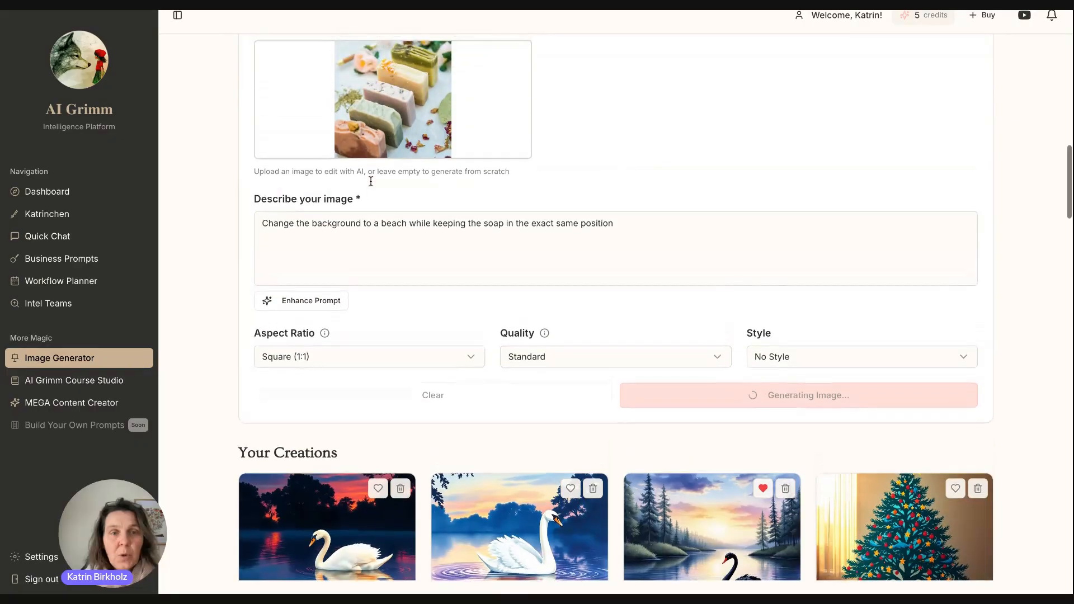
{"action": "scroll", "coordinate": [420, 131], "scroll_direction": "up", "scroll_amount": 1}
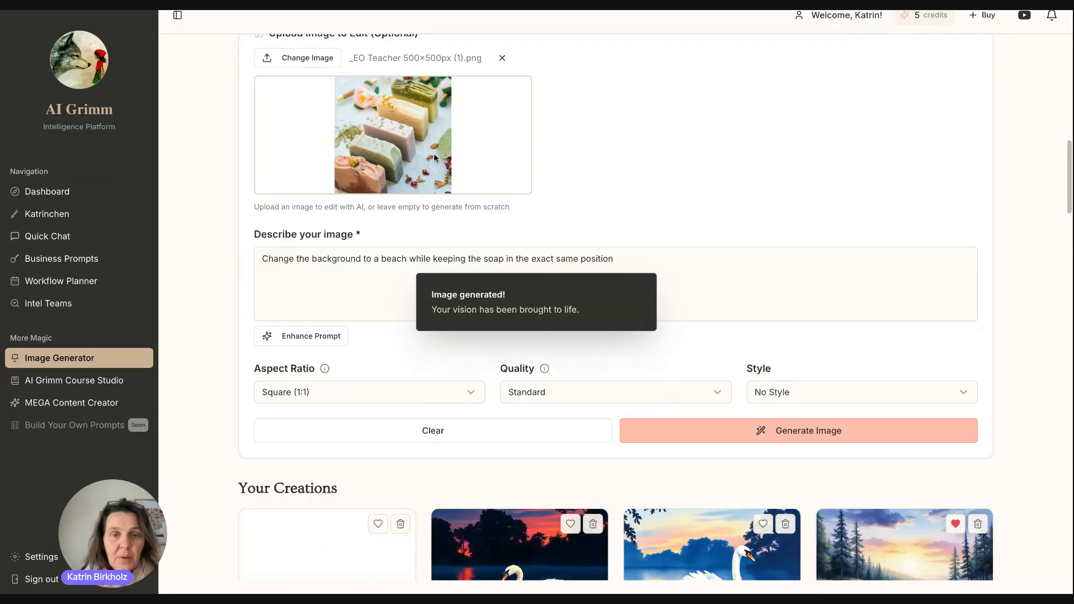
{"action": "scroll", "coordinate": [314, 346], "scroll_direction": "down", "scroll_amount": 5}
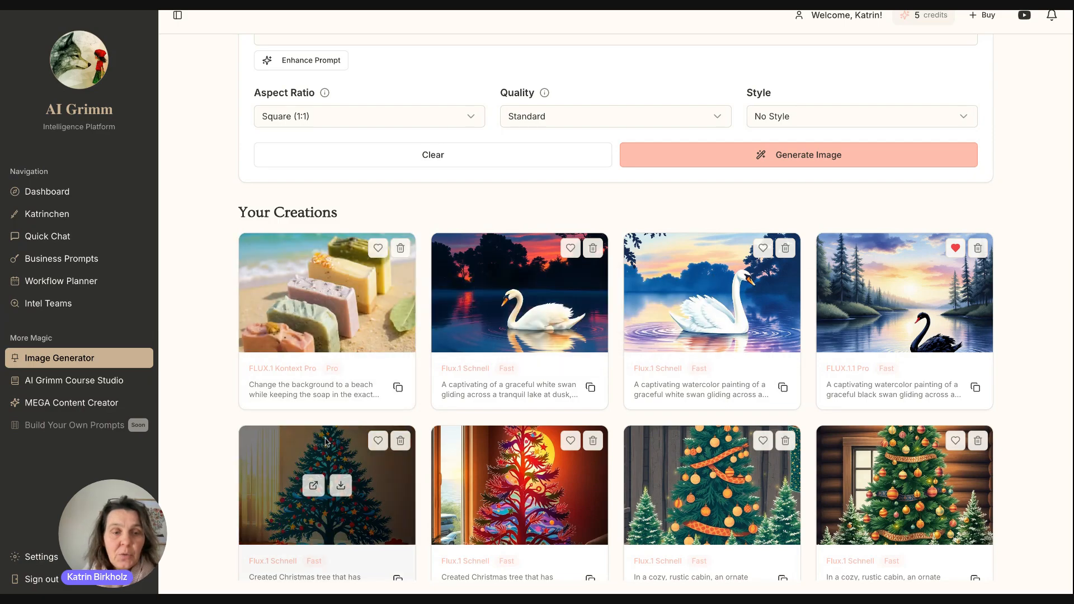
Reload the beach soap prompt, enhance it, and generate another image from it.
{"action": "left_click", "coordinate": [396, 388]}
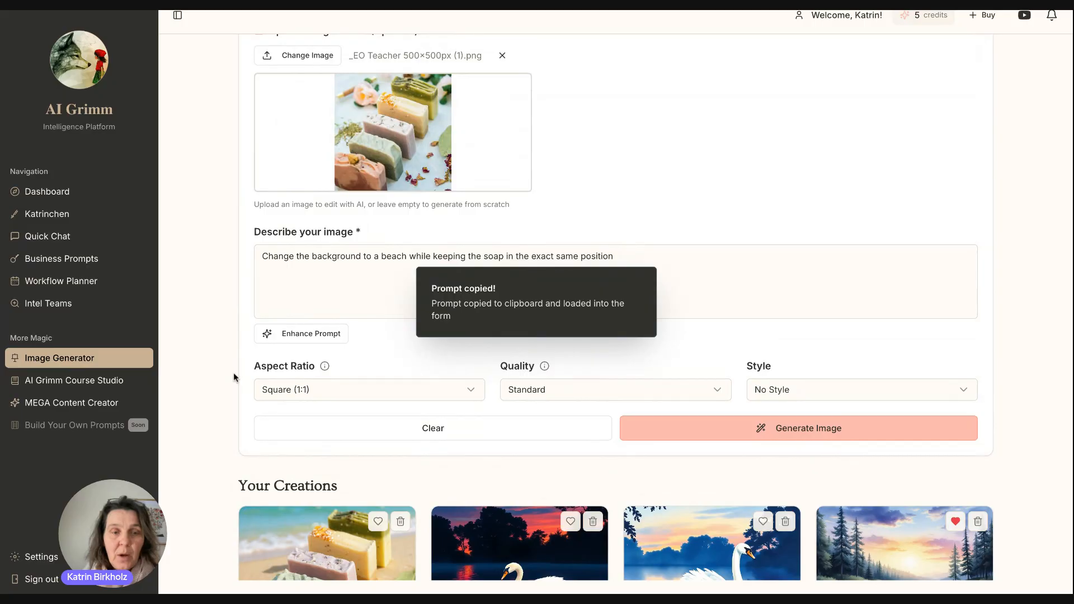
{"action": "left_click", "coordinate": [311, 335]}
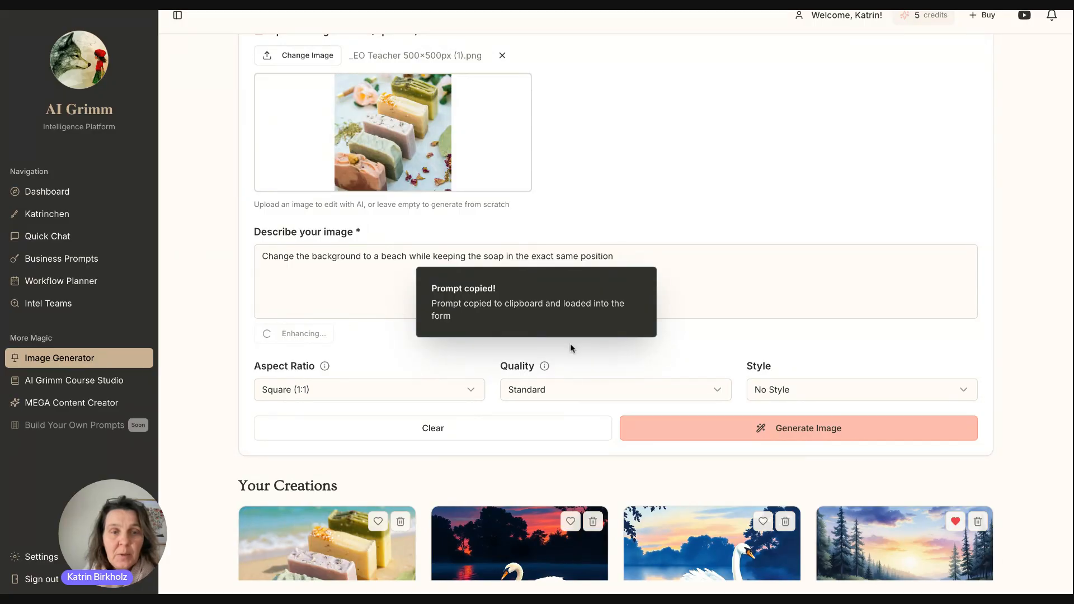
{"action": "left_click", "coordinate": [739, 423]}
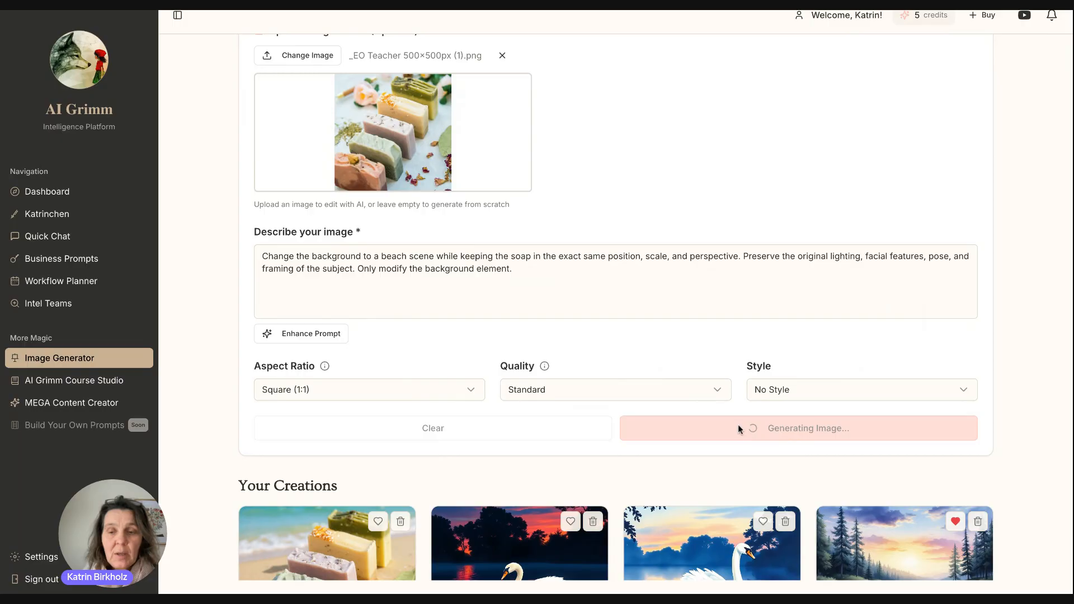
{"action": "scroll", "coordinate": [733, 220], "scroll_direction": "up", "scroll_amount": 5}
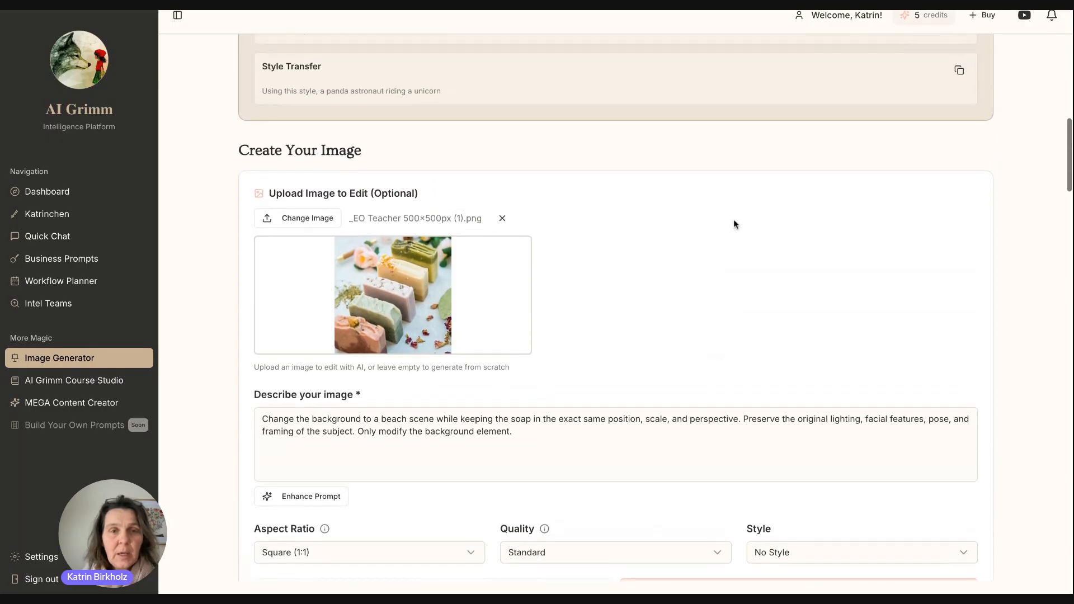
{"action": "scroll", "coordinate": [733, 220], "scroll_direction": "up", "scroll_amount": 8}
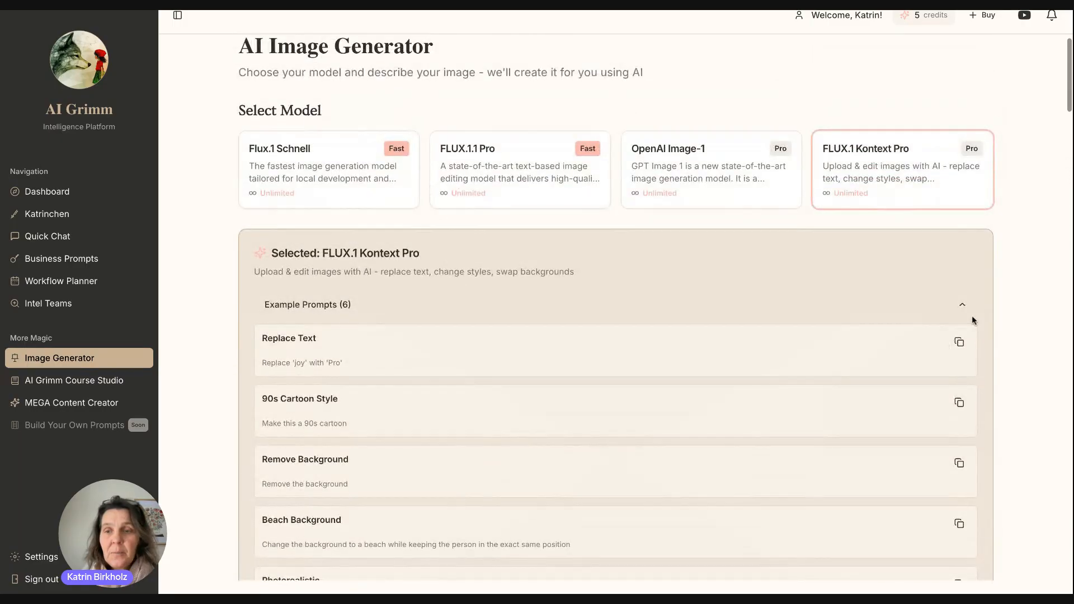
Collapse the example prompts and review both beach-background soap creations in the gallery.
{"action": "left_click", "coordinate": [968, 311]}
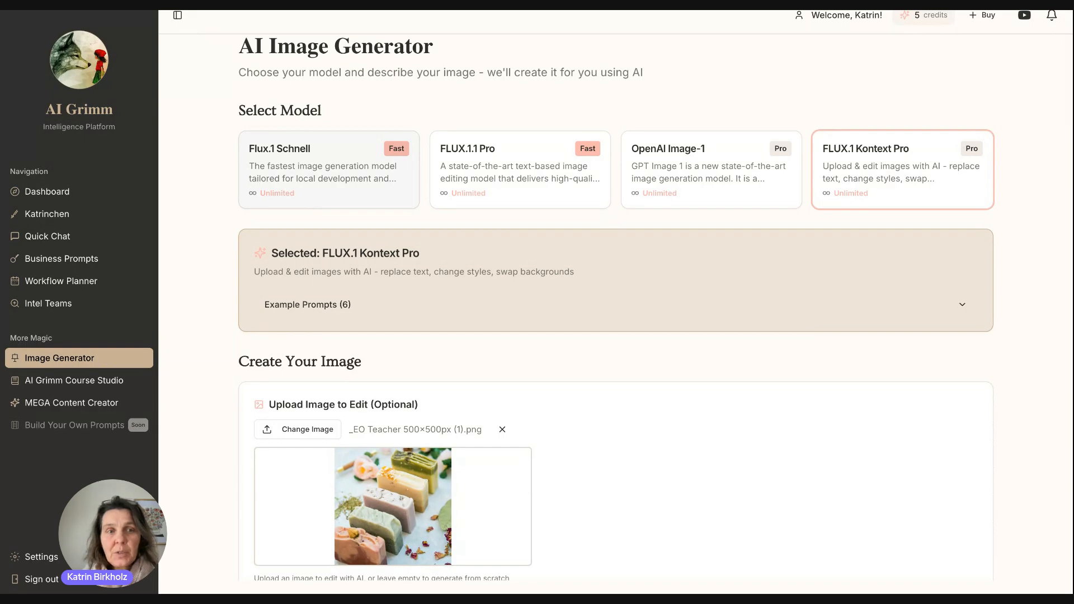
{"action": "scroll", "coordinate": [616, 308], "scroll_direction": "down", "scroll_amount": 5}
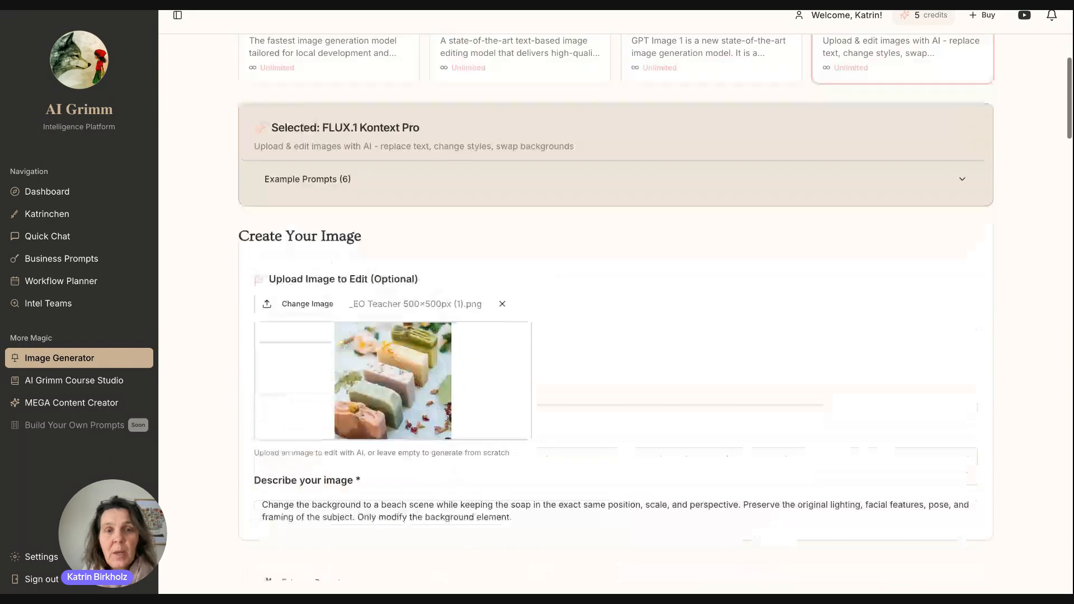
{"action": "scroll", "coordinate": [615, 308], "scroll_direction": "up", "scroll_amount": 2}
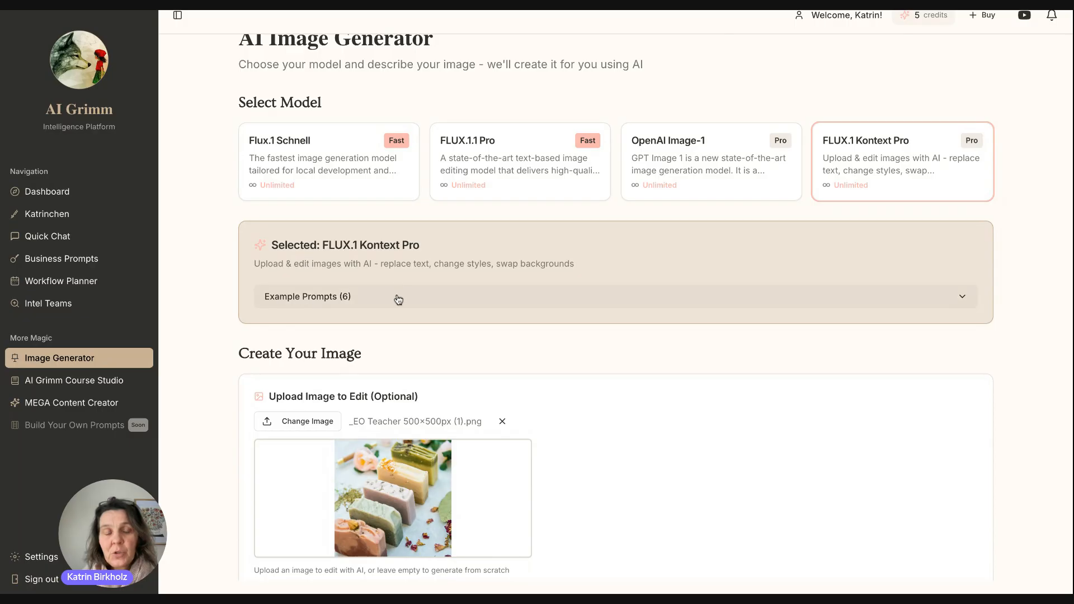
{"action": "scroll", "coordinate": [396, 300], "scroll_direction": "down", "scroll_amount": 8}
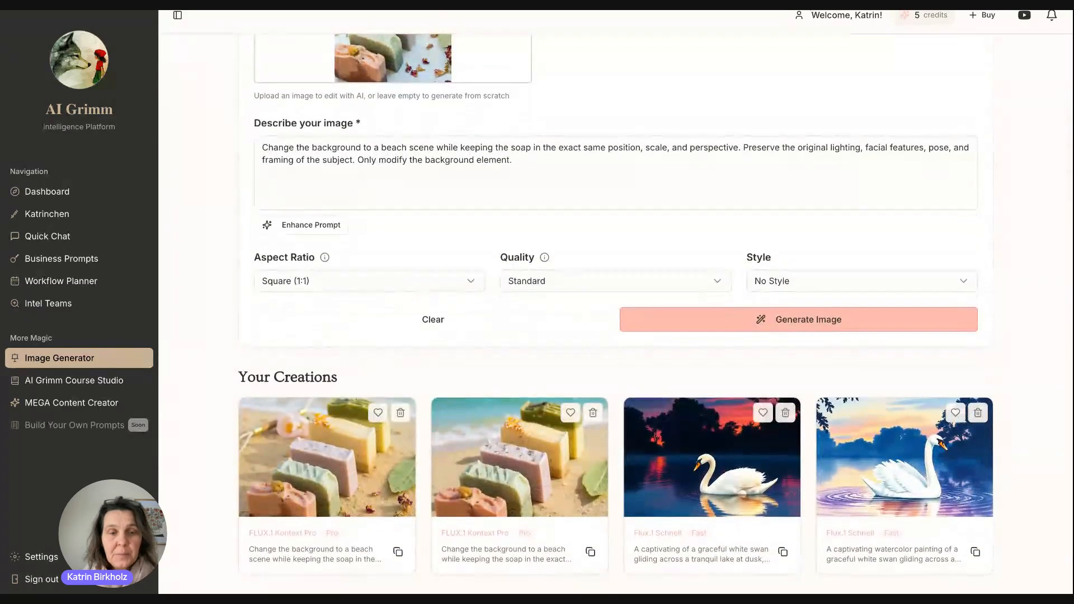
{"action": "scroll", "coordinate": [397, 300], "scroll_direction": "down", "scroll_amount": 1}
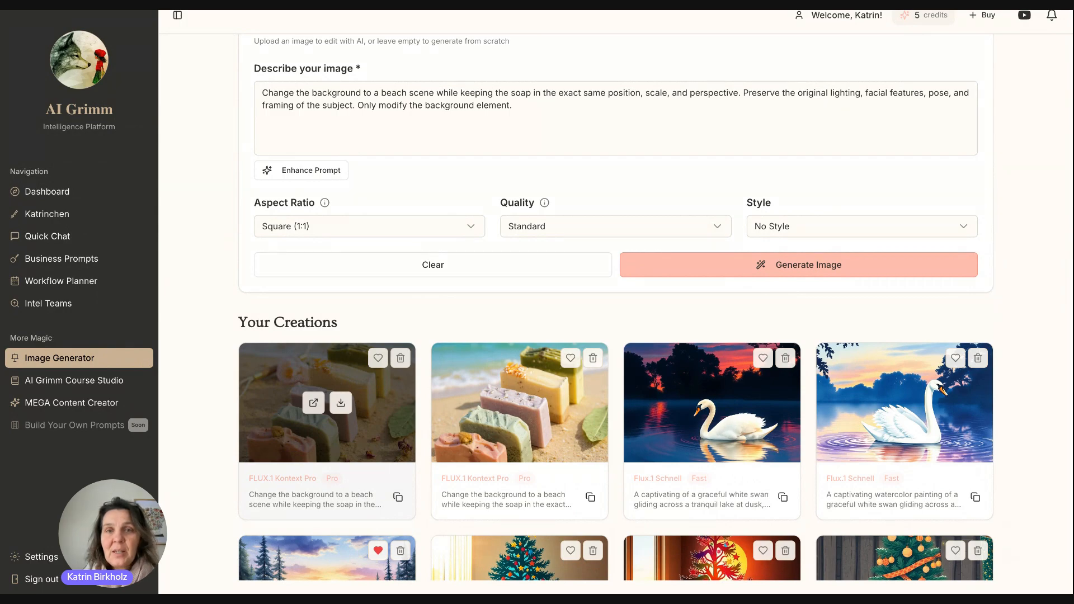
{"action": "scroll", "coordinate": [505, 312], "scroll_direction": "up", "scroll_amount": 6}
{"action": "scroll", "coordinate": [506, 312], "scroll_direction": "up", "scroll_amount": 4}
{"action": "scroll", "coordinate": [506, 312], "scroll_direction": "down", "scroll_amount": 5}
Replace the uploaded soap photo with the portrait screenshot.
{"action": "left_click", "coordinate": [503, 195]}
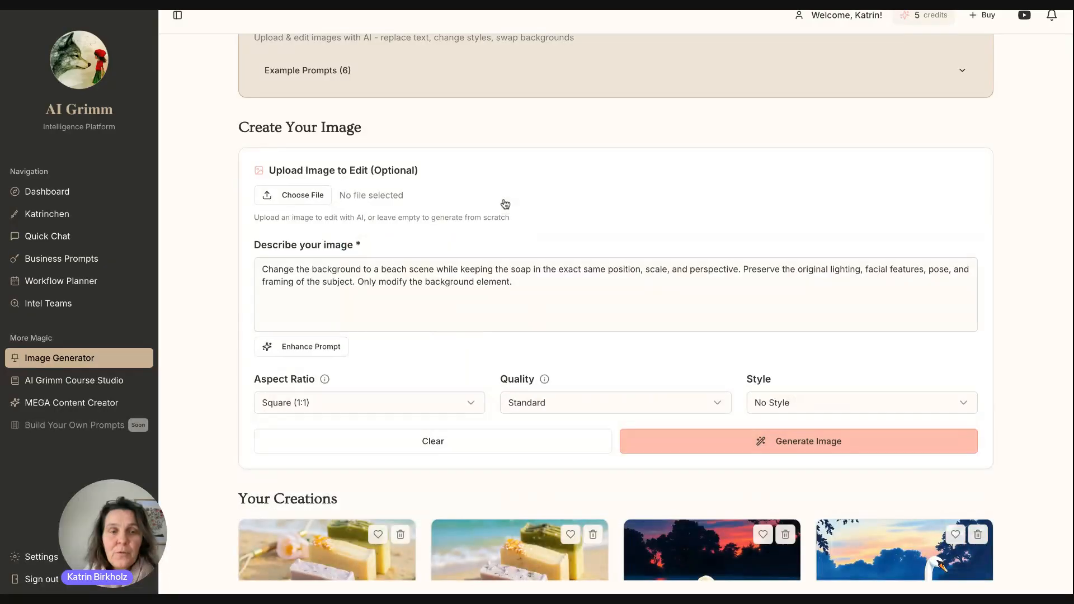
{"action": "left_click", "coordinate": [297, 201]}
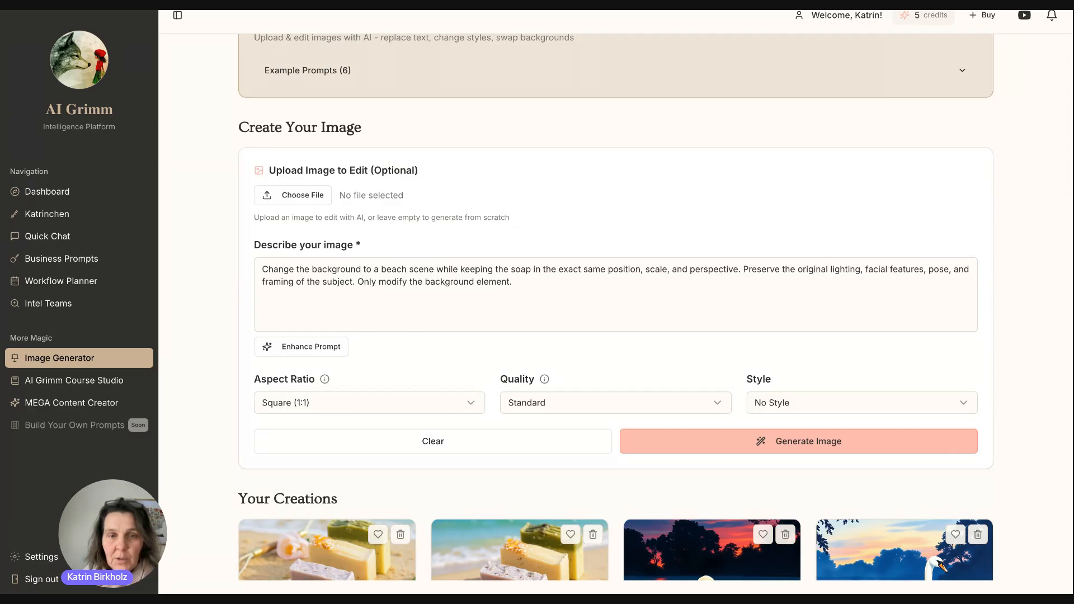
{"action": "left_click", "coordinate": [633, 461]}
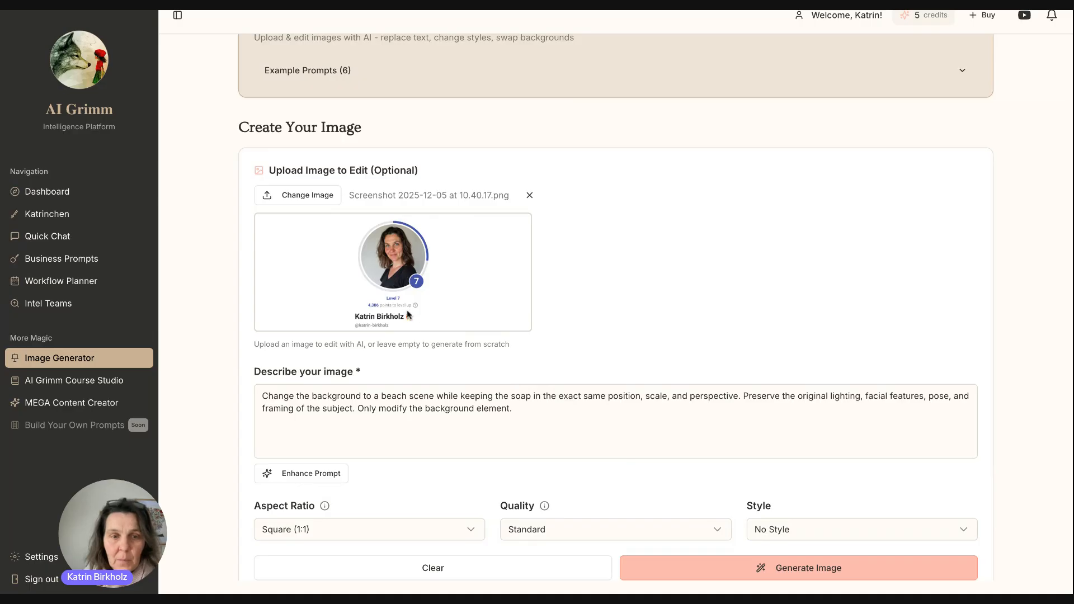
Change the prompt to 'add a christmas hat to the image and remove background' and generate.
{"action": "left_click_drag", "start_coordinate": [567, 418], "coordinate": [219, 372]}
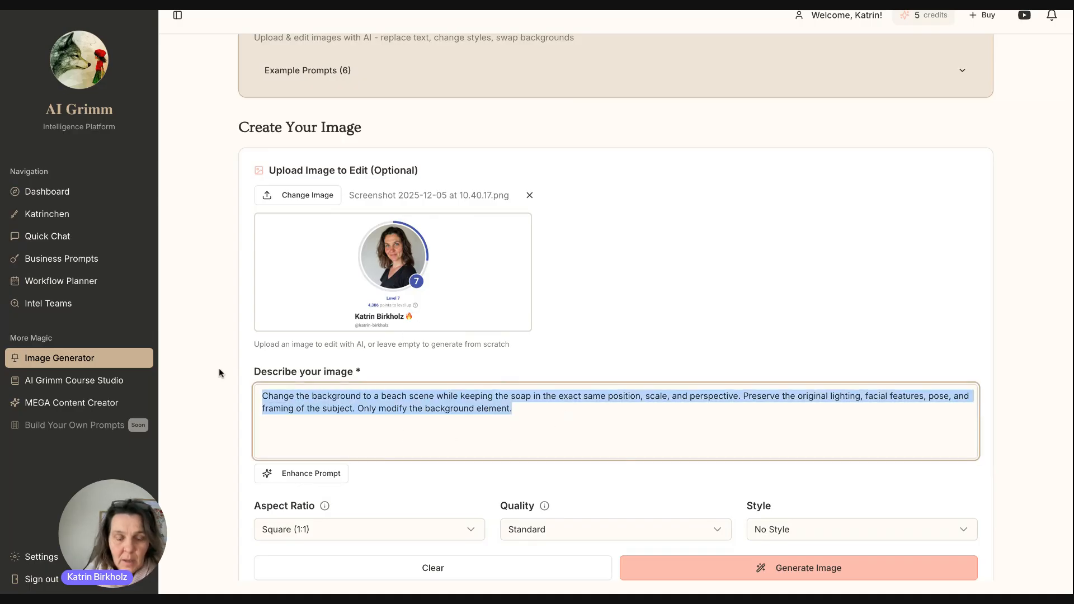
{"action": "type", "text": "add a chr"}
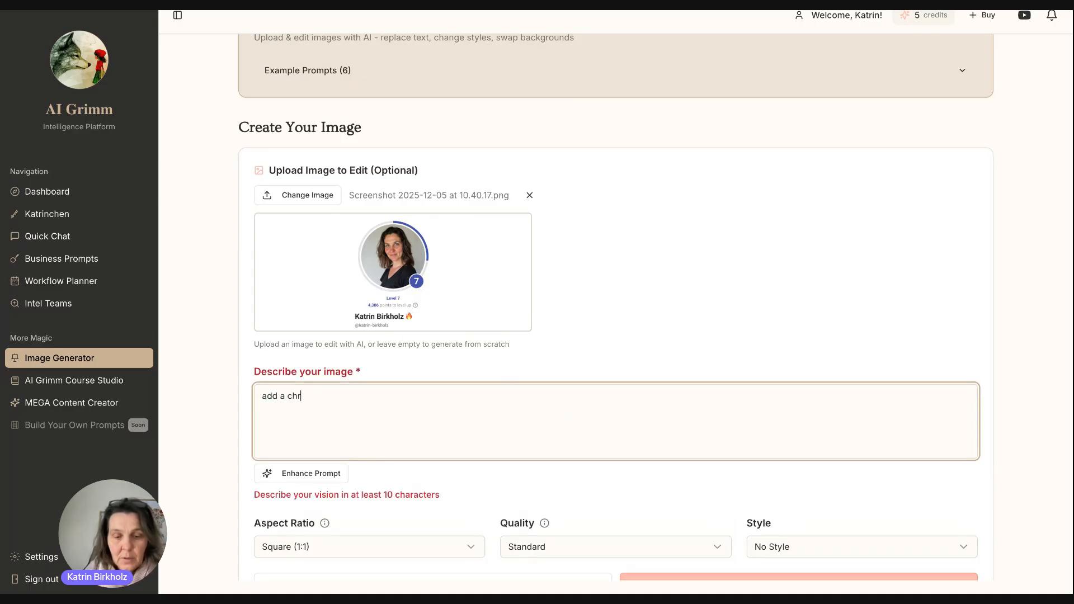
{"action": "type", "text": "istmas hat"}
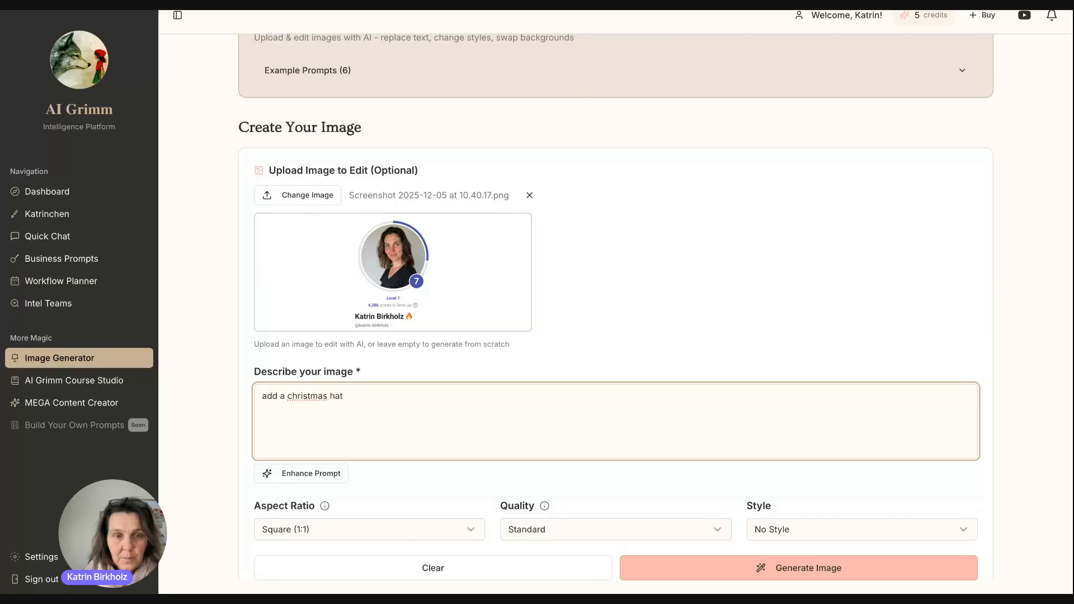
{"action": "type", "text": " to the image and remo"}
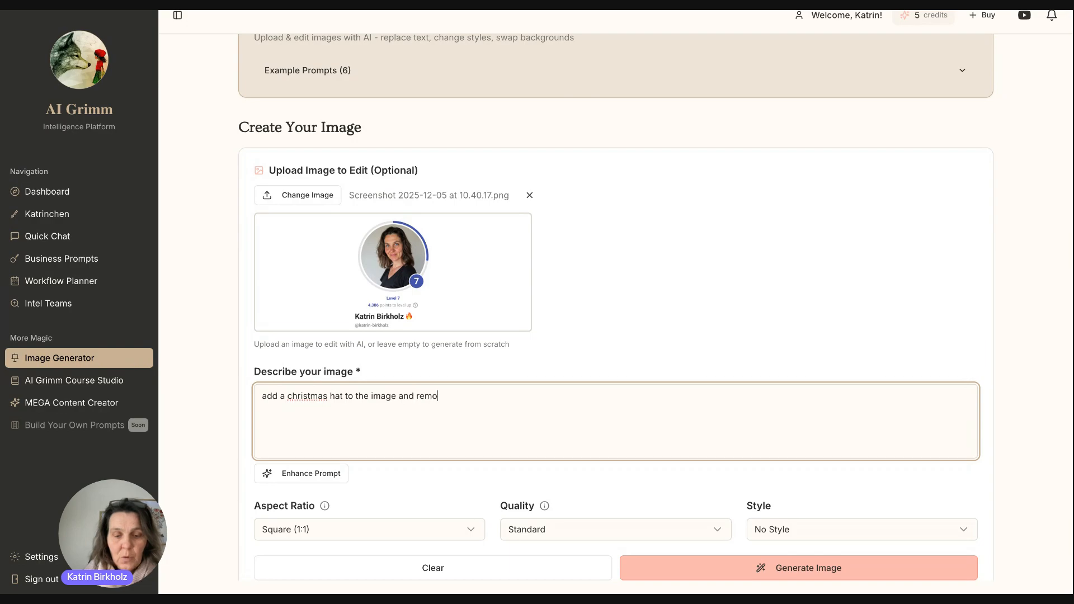
{"action": "type", "text": "ve backgorund"}
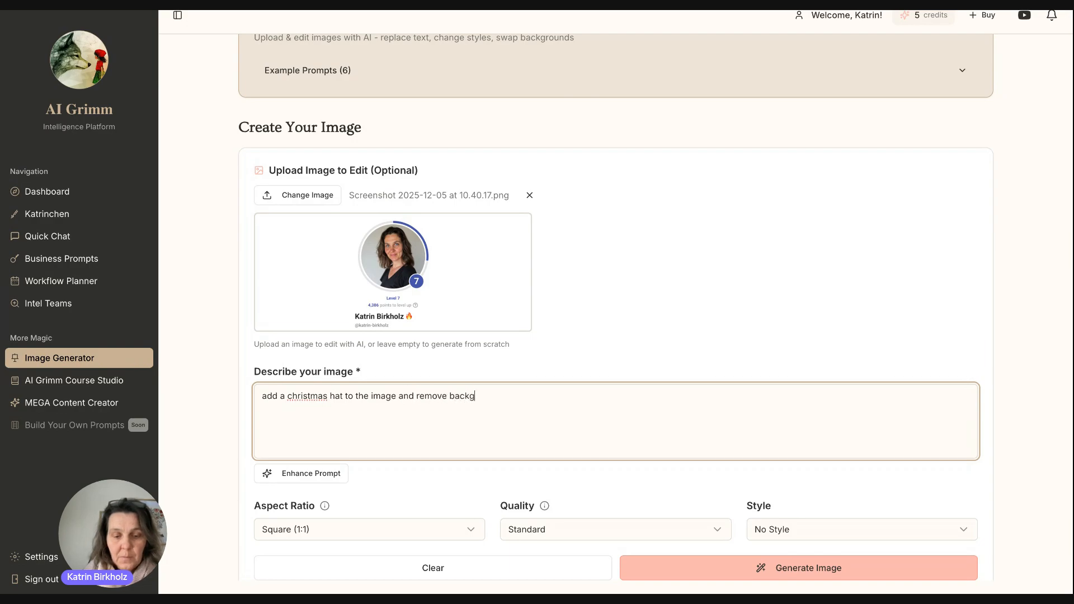
{"action": "key", "text": "BackSpace"}
{"action": "key", "text": "BackSpace"}
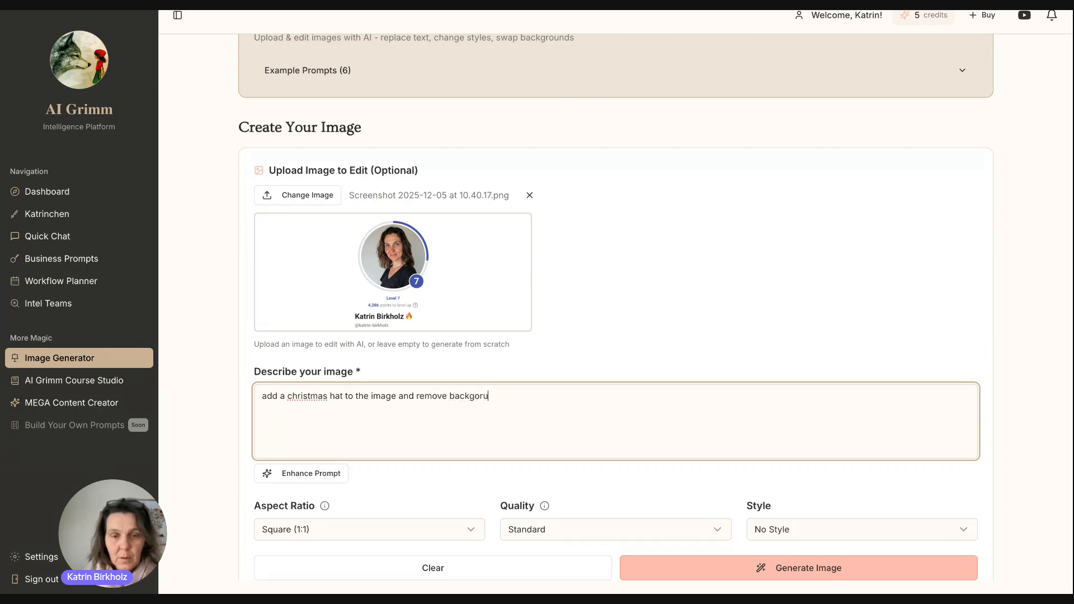
{"action": "type", "text": "ound"}
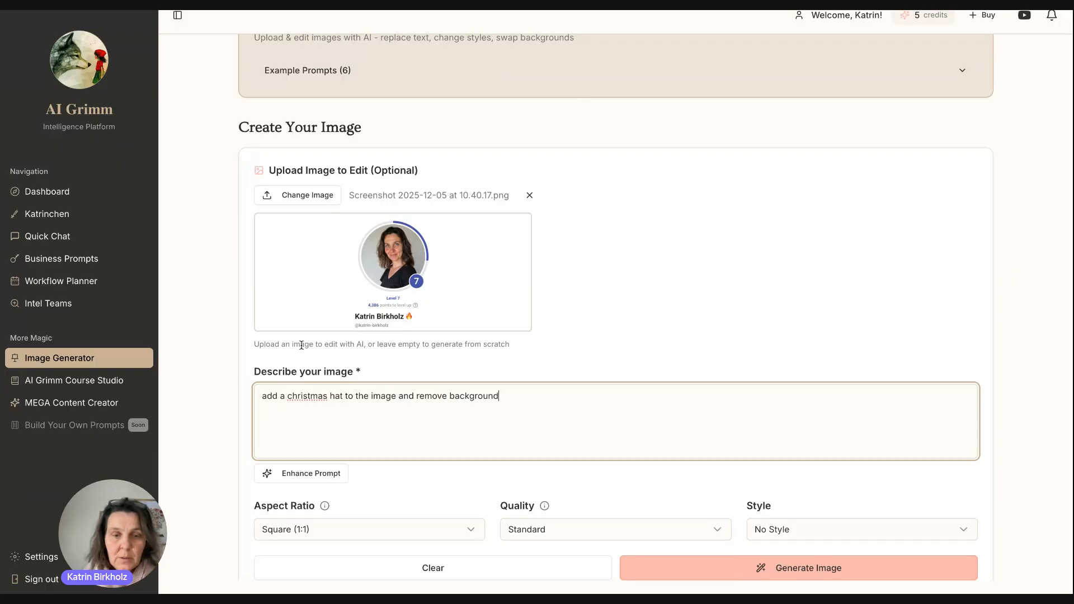
{"action": "scroll", "coordinate": [301, 345], "scroll_direction": "down", "scroll_amount": 3}
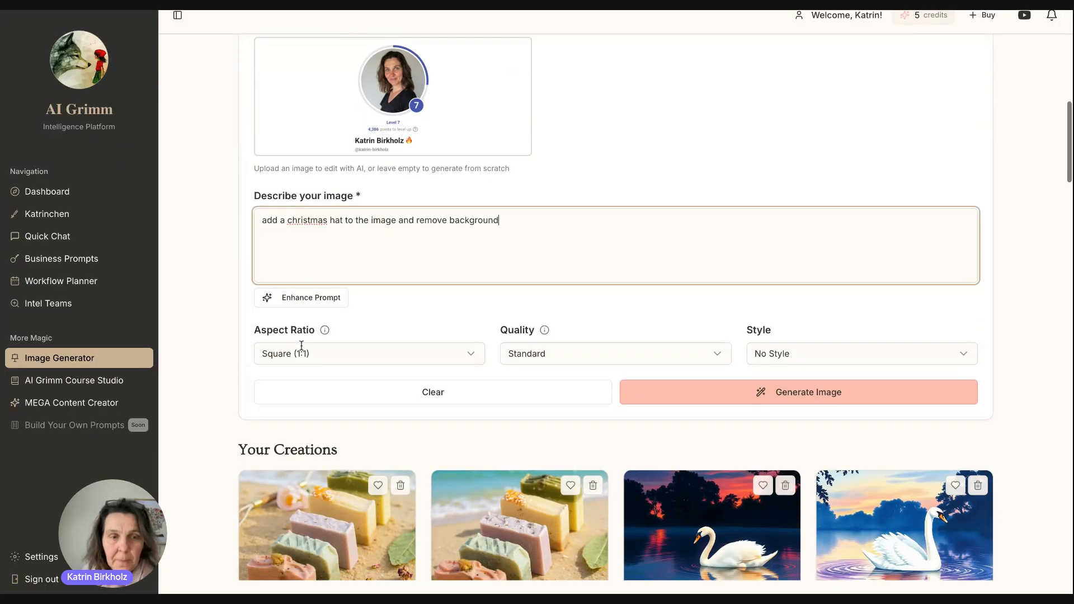
{"action": "left_click", "coordinate": [782, 396]}
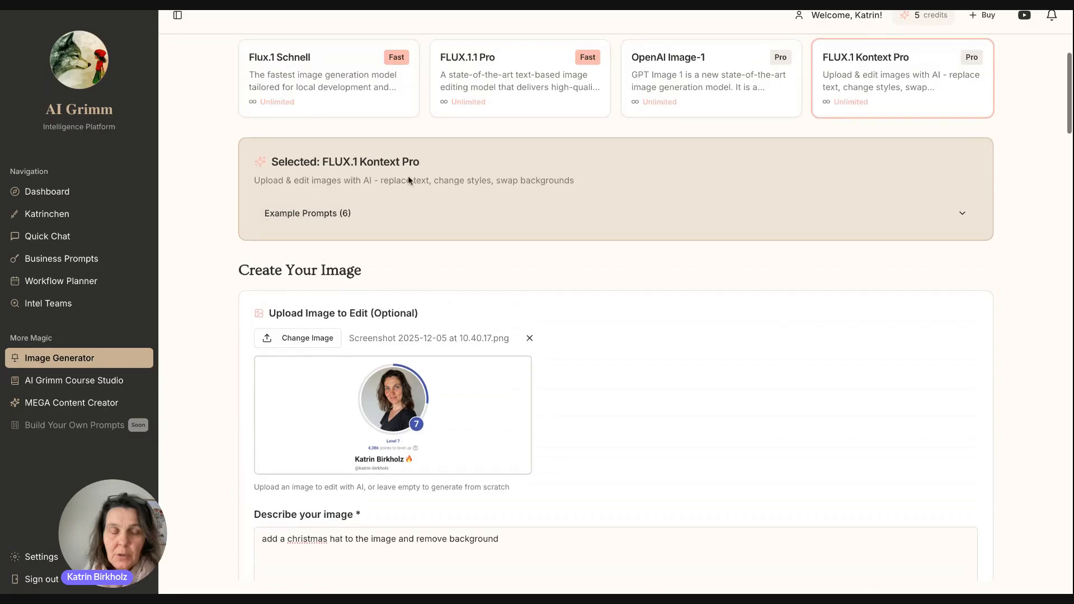
Toggle the example prompts, then check the Christmas-hat portrait at the top of Your Creations.
{"action": "left_click", "coordinate": [388, 219]}
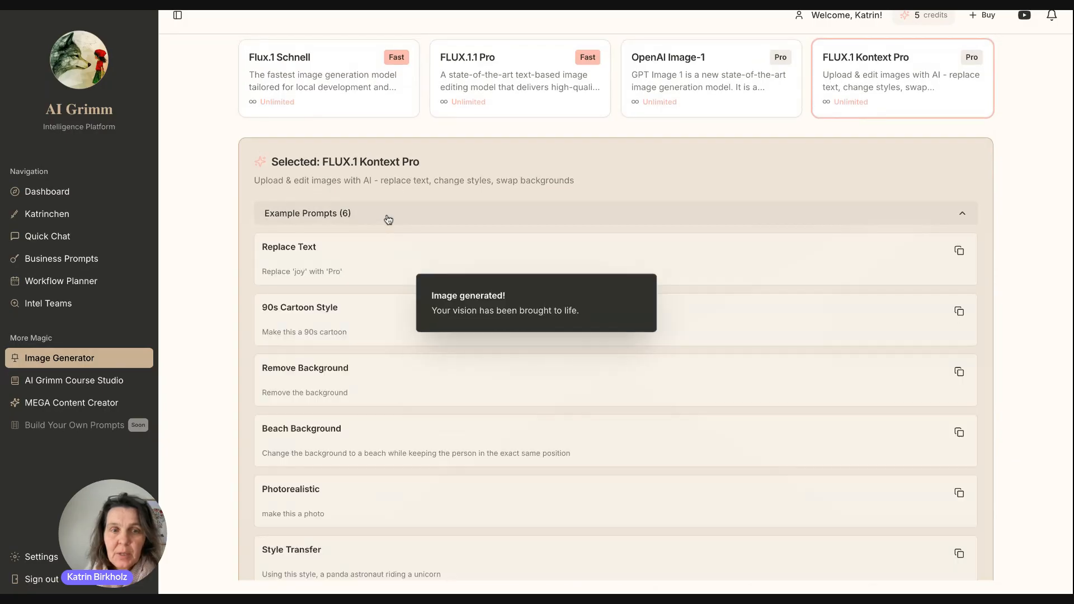
{"action": "left_click", "coordinate": [388, 219]}
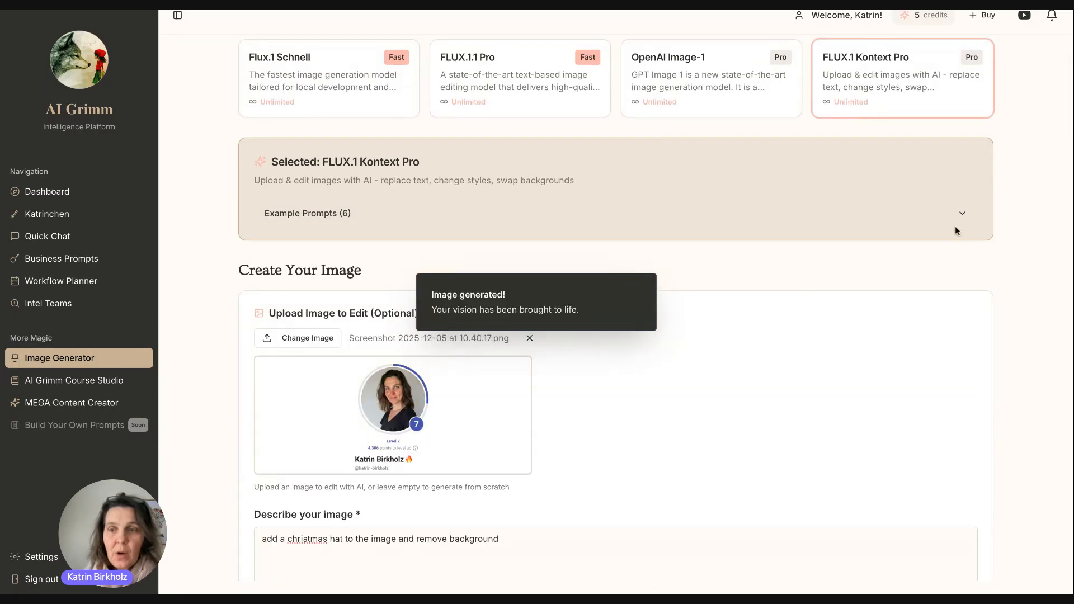
{"action": "scroll", "coordinate": [940, 231], "scroll_direction": "down", "scroll_amount": 5}
{"action": "scroll", "coordinate": [939, 230], "scroll_direction": "down", "scroll_amount": 3}
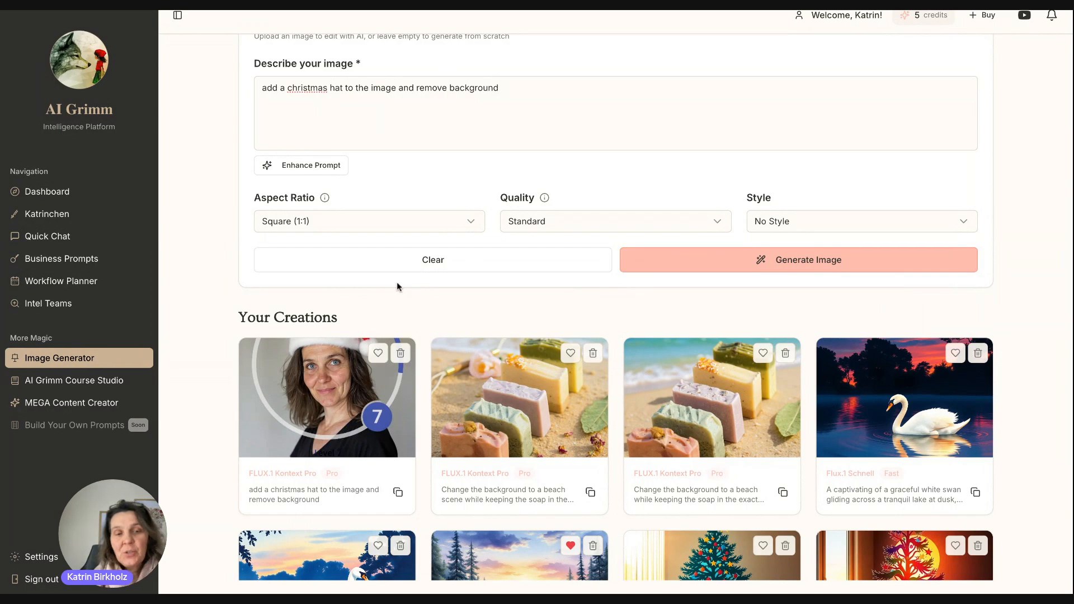
{"action": "scroll", "coordinate": [415, 429], "scroll_direction": "down", "scroll_amount": 3}
{"action": "scroll", "coordinate": [415, 430], "scroll_direction": "down", "scroll_amount": 1}
{"action": "scroll", "coordinate": [415, 429], "scroll_direction": "up", "scroll_amount": 1}
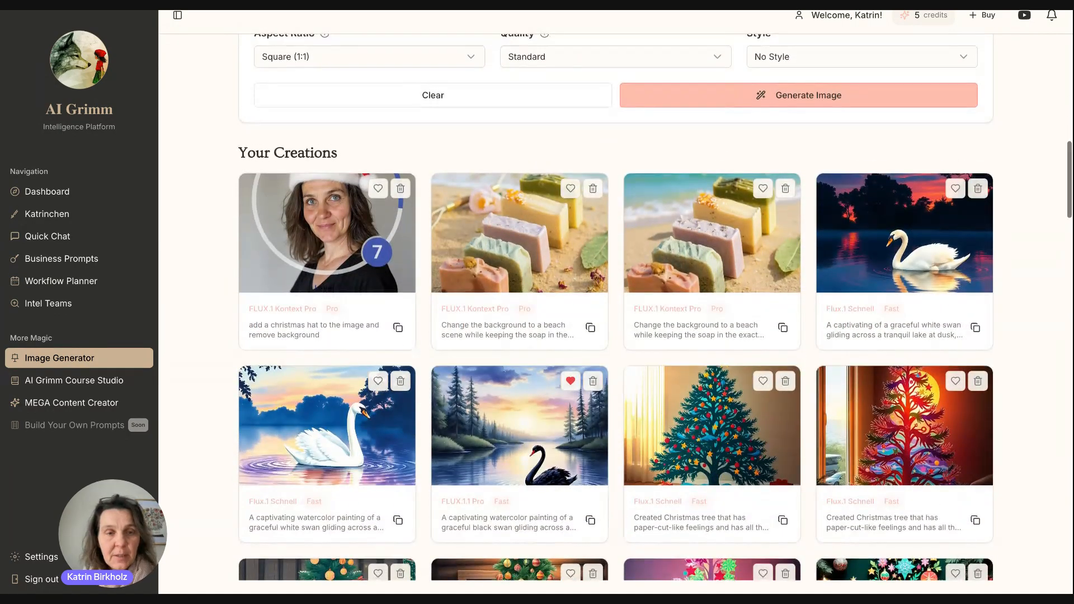
{"action": "scroll", "coordinate": [415, 429], "scroll_direction": "up", "scroll_amount": 8}
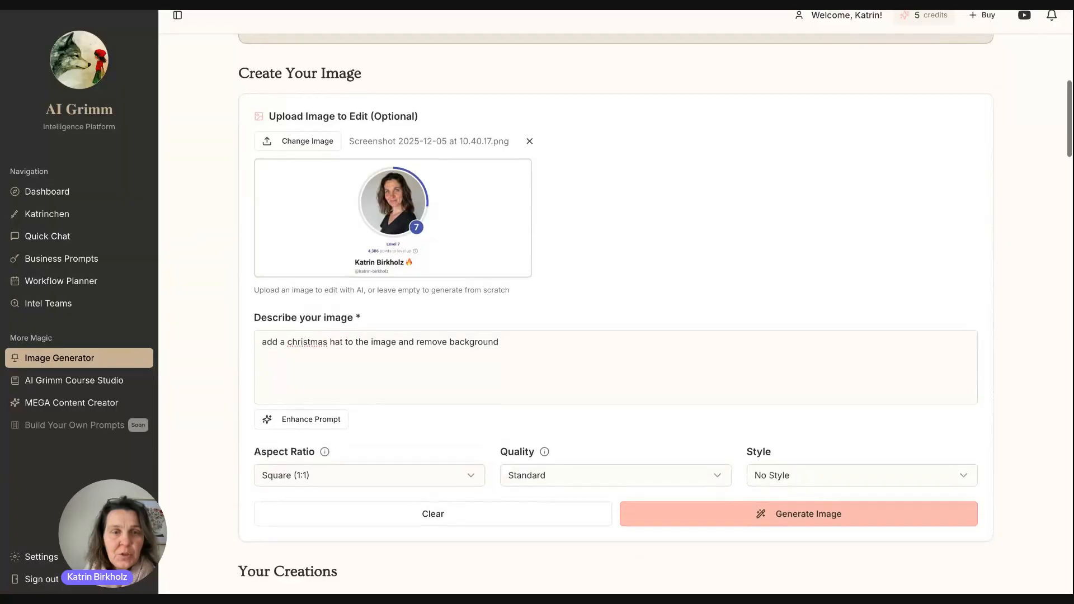
{"action": "scroll", "coordinate": [505, 285], "scroll_direction": "up", "scroll_amount": 4}
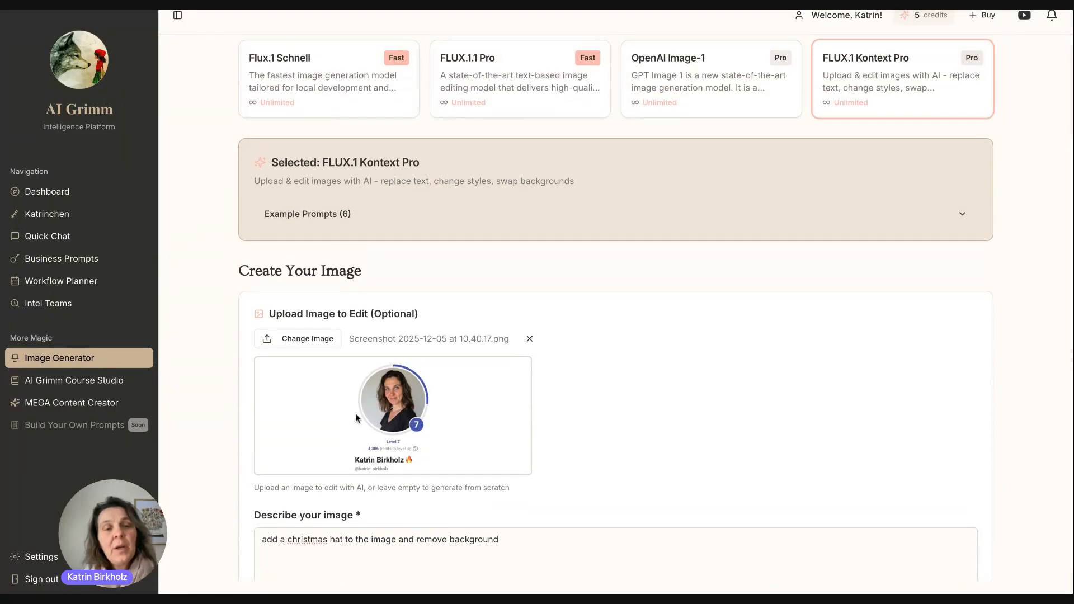
{"action": "scroll", "coordinate": [355, 417], "scroll_direction": "down", "scroll_amount": 5}
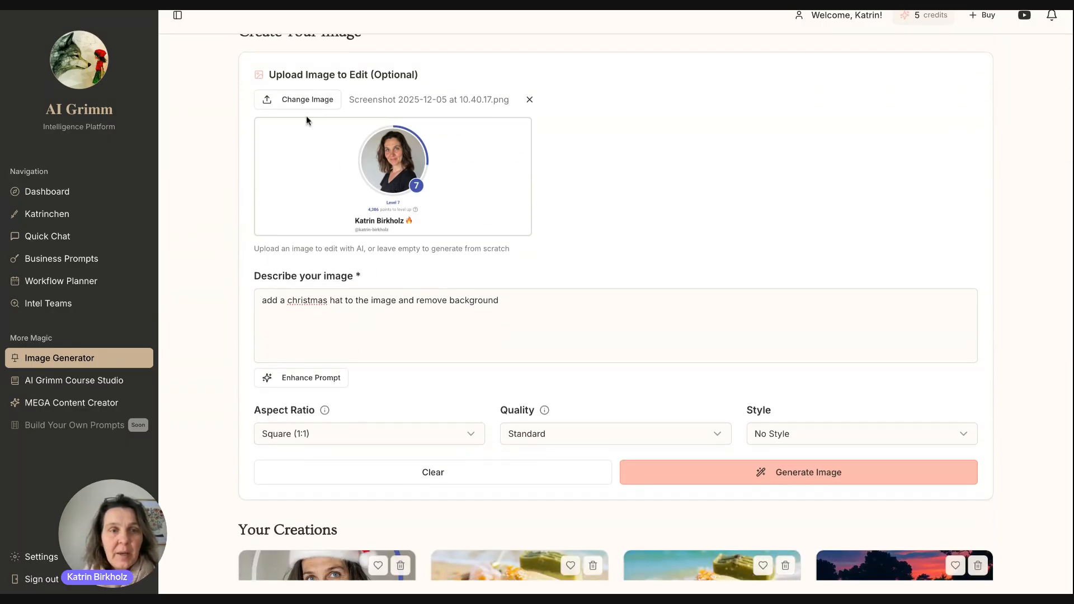
Remove the portrait upload, reload the Christmas hat prompt, and enhance it.
{"action": "left_click", "coordinate": [529, 99]}
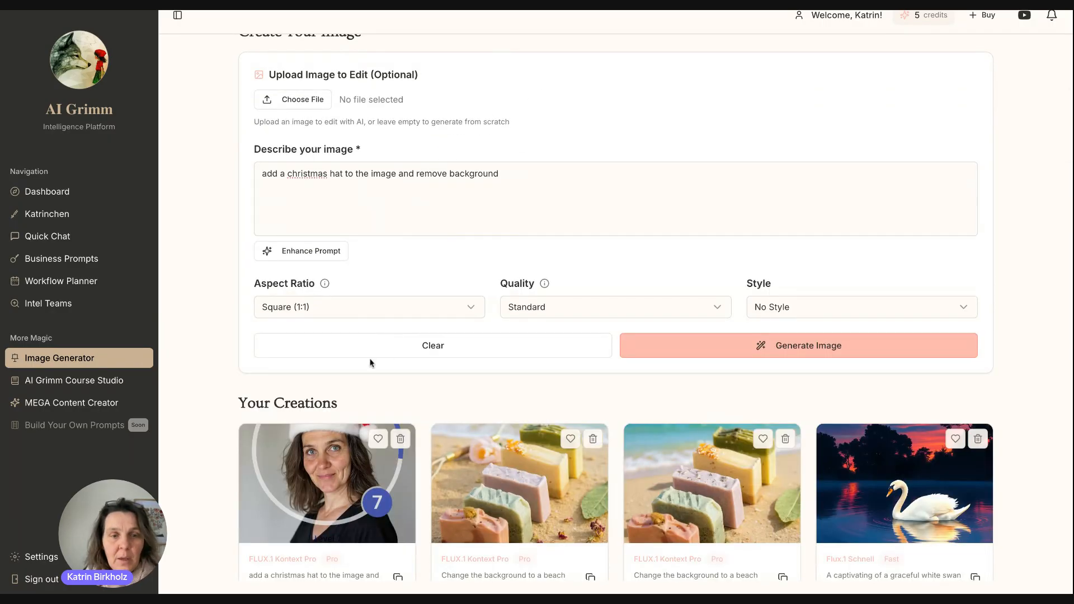
{"action": "scroll", "coordinate": [373, 359], "scroll_direction": "down", "scroll_amount": 5}
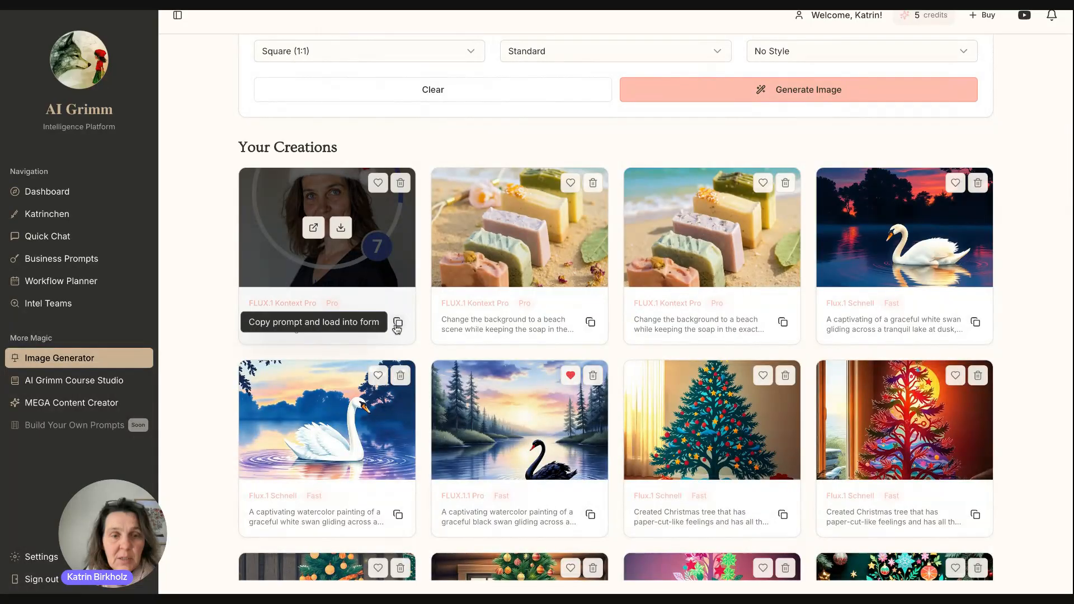
{"action": "left_click", "coordinate": [398, 323]}
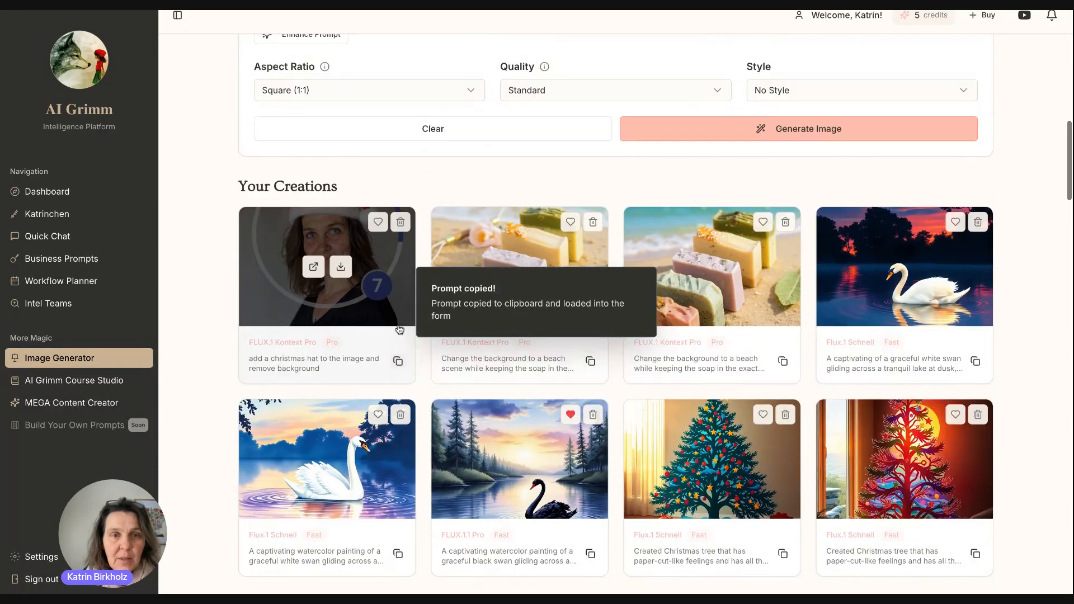
{"action": "left_click", "coordinate": [518, 223]}
{"action": "left_click_drag", "start_coordinate": [518, 223], "coordinate": [203, 219]}
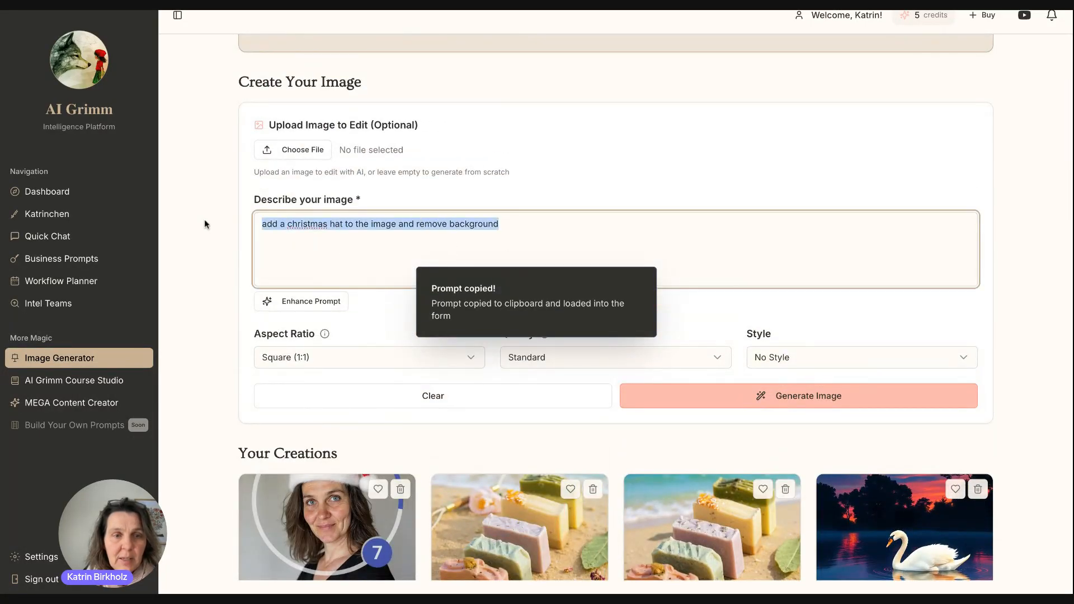
{"action": "left_click", "coordinate": [335, 217]}
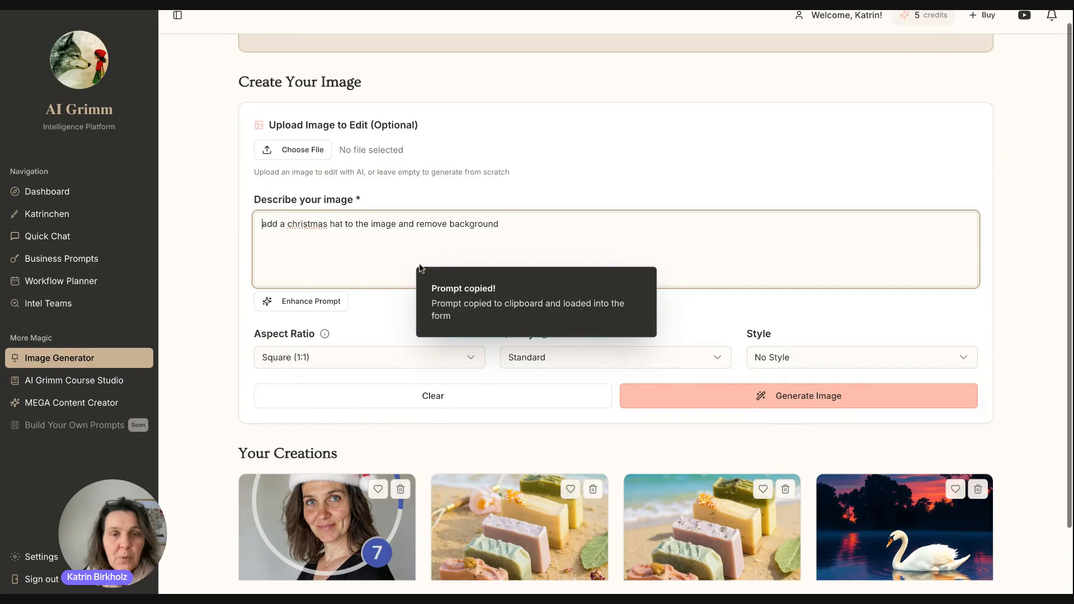
{"action": "scroll", "coordinate": [382, 227], "scroll_direction": "up", "scroll_amount": 1}
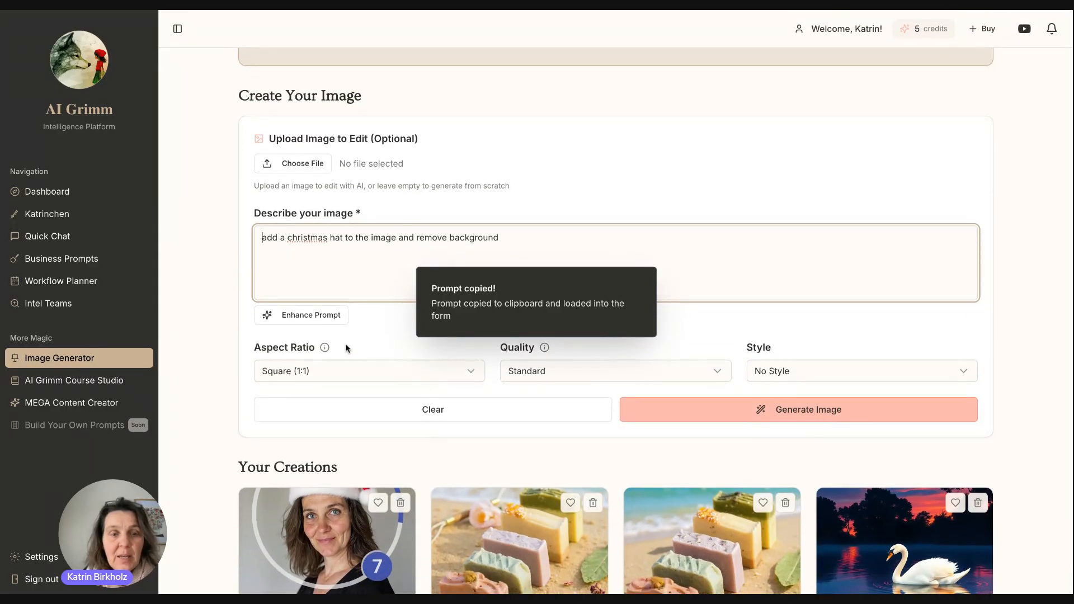
{"action": "left_click", "coordinate": [311, 317]}
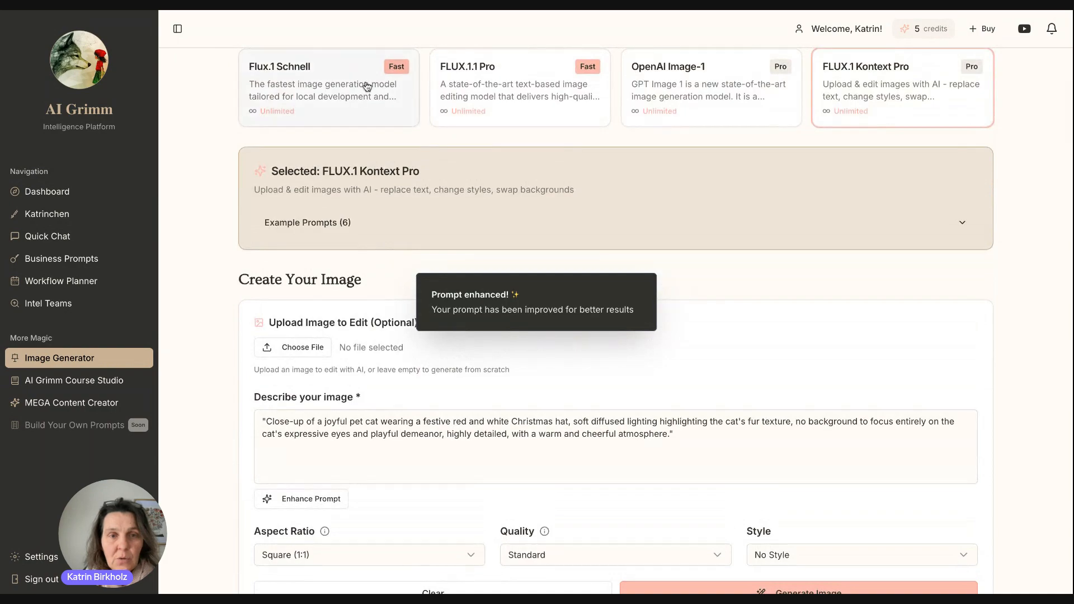
Switch the model to FLUX.1.1 Pro and delete the old prompt.
{"action": "left_click", "coordinate": [523, 78]}
{"action": "left_click", "coordinate": [367, 350]}
{"action": "left_click_drag", "start_coordinate": [706, 333], "coordinate": [281, 306]}
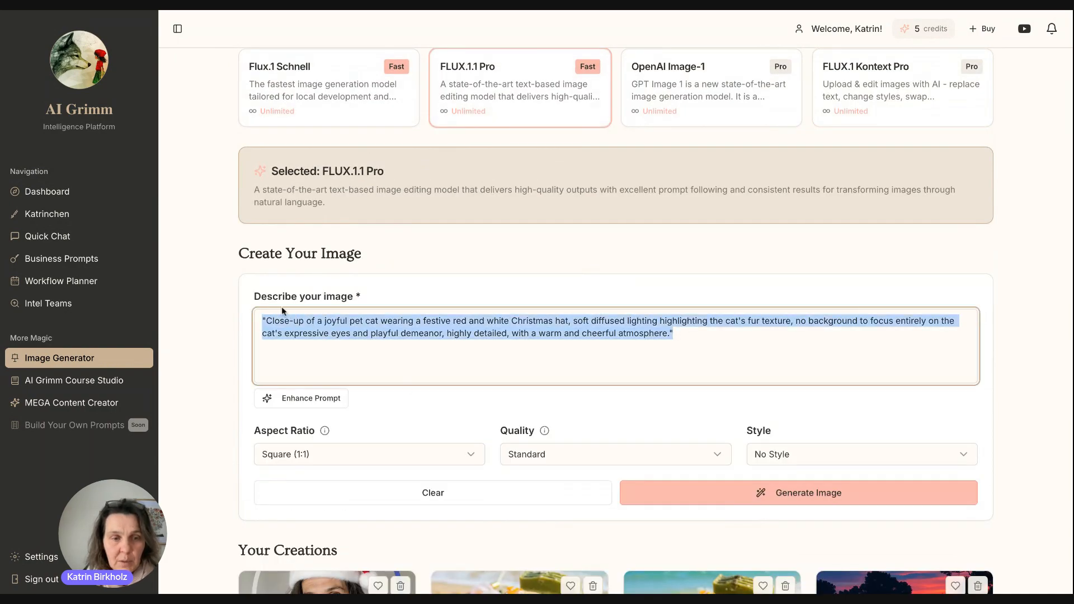
{"action": "key", "text": "BackSpace"}
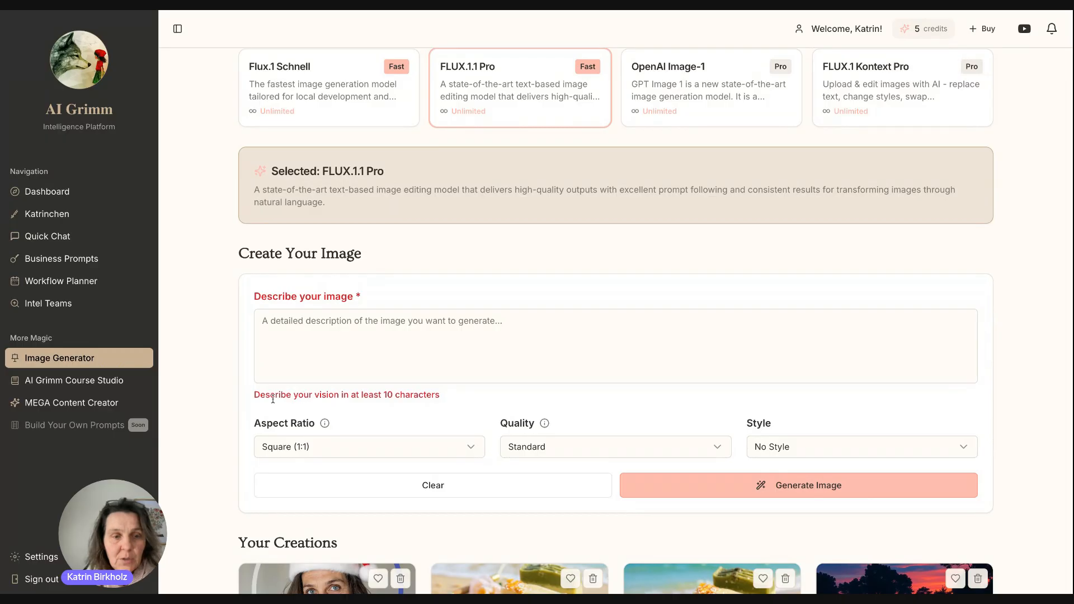
Write the new description 'create a cat with a dog face'.
{"action": "scroll", "coordinate": [431, 405], "scroll_direction": "down", "scroll_amount": 2}
{"action": "left_click", "coordinate": [362, 214]}
{"action": "type", "text": "c"}
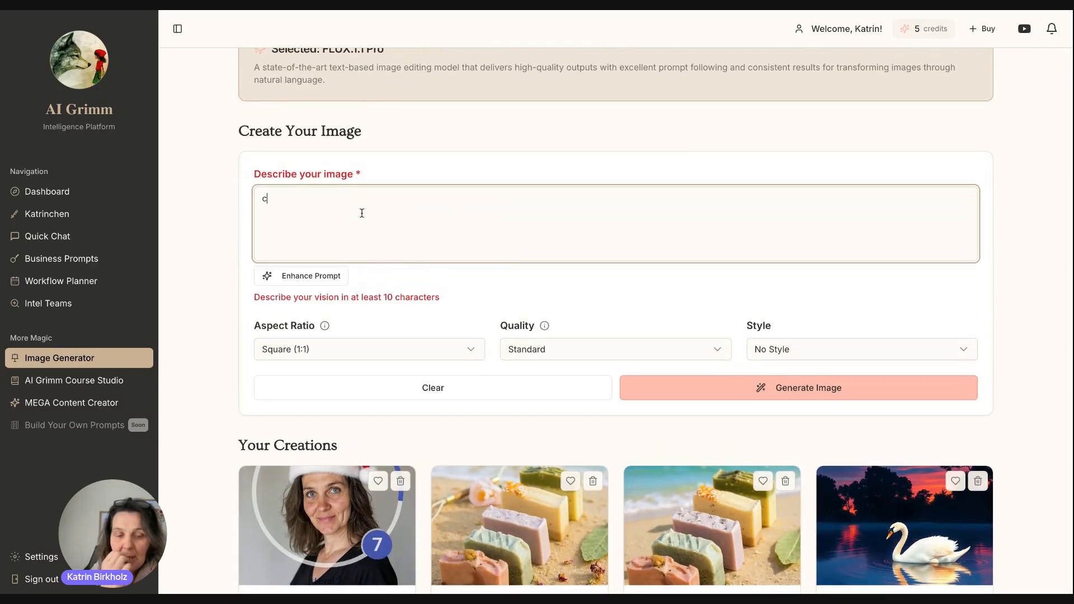
{"action": "type", "text": "reate a vat"}
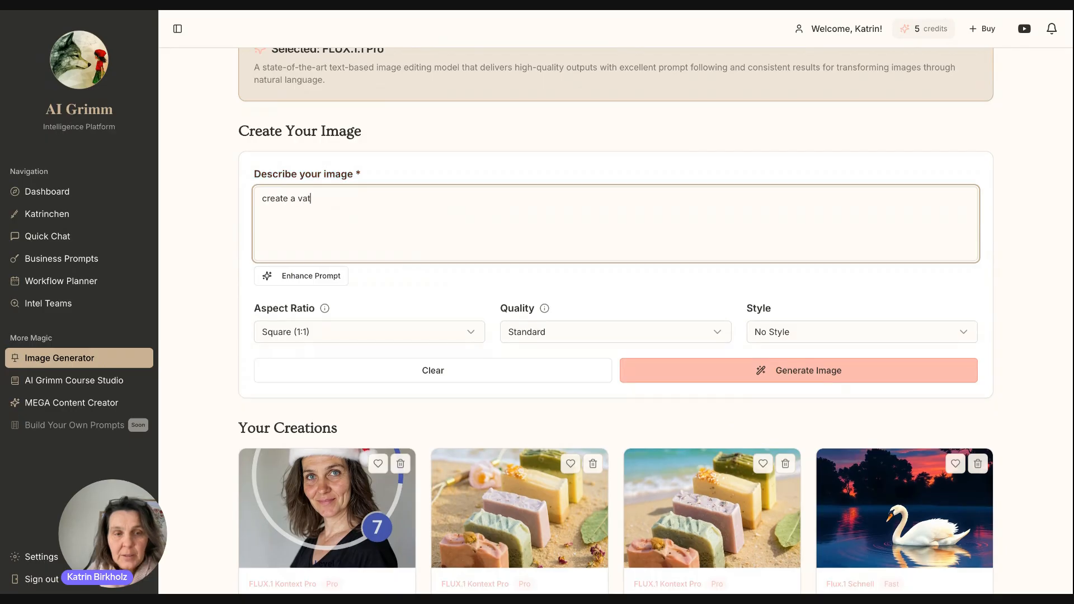
{"action": "key", "text": "BackSpace"}
{"action": "key", "text": "BackSpace"}
{"action": "type", "text": "cat with a g"}
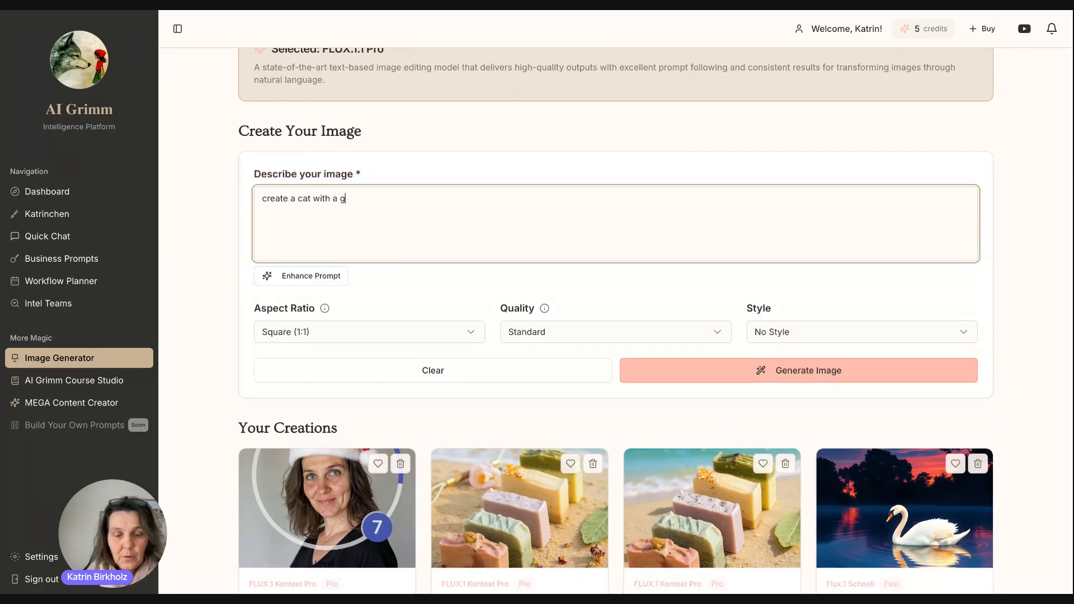
{"action": "key", "text": "BackSpace"}
{"action": "type", "text": "dog ace"}
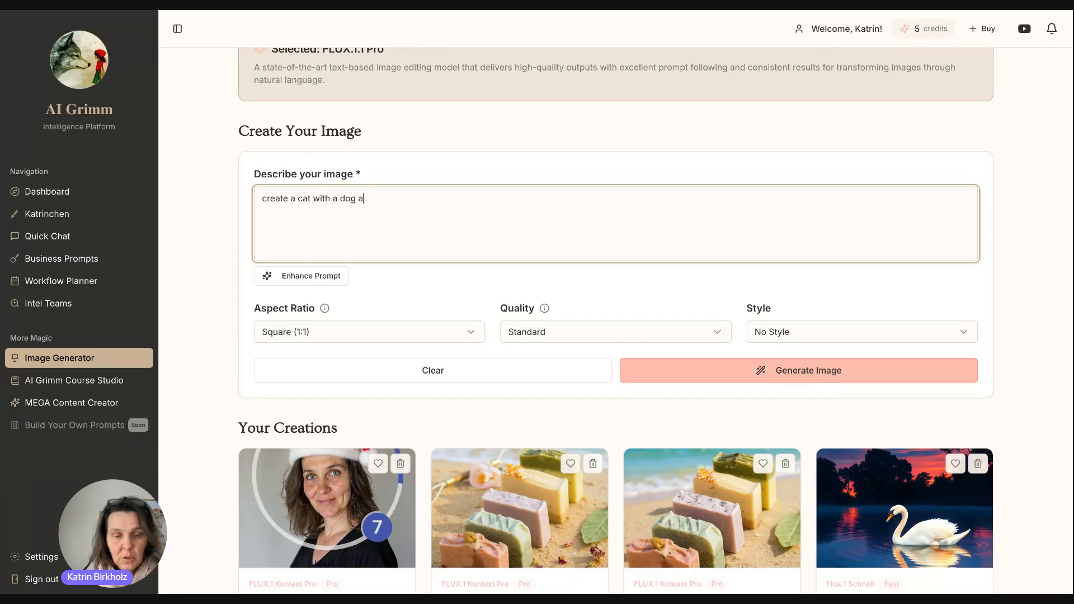
{"action": "key", "text": "BackSpace"}
{"action": "key", "text": "BackSpace"}
{"action": "type", "text": "face"}
Enhance the cat-with-dog-face prompt and switch the model to Flux.1 Schnell.
{"action": "left_click", "coordinate": [322, 278]}
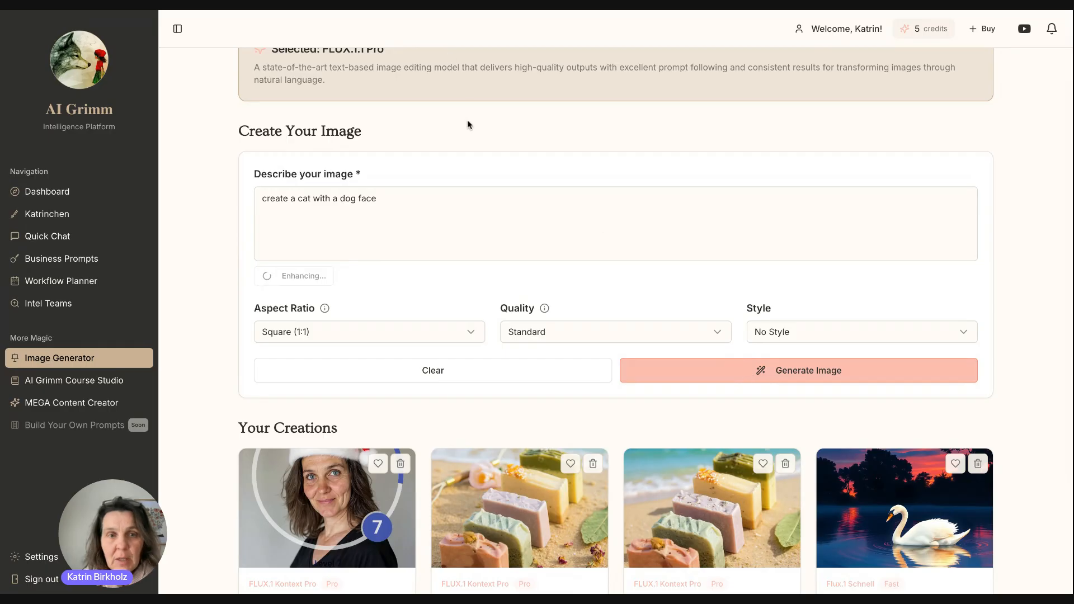
{"action": "scroll", "coordinate": [469, 129], "scroll_direction": "up", "scroll_amount": 5}
{"action": "left_click", "coordinate": [356, 224]}
{"action": "scroll", "coordinate": [351, 503], "scroll_direction": "down", "scroll_amount": 1}
Switch the model to FLUX.1.1 Pro and clear the prompt form.
{"action": "left_click_drag", "start_coordinate": [361, 485], "coordinate": [246, 439]}
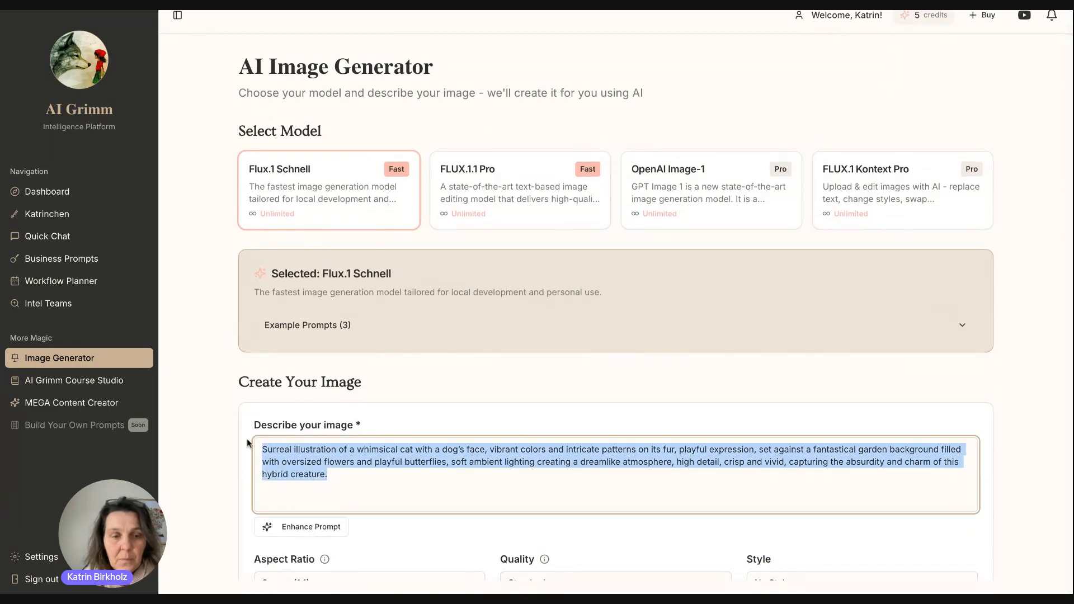
{"action": "left_click", "coordinate": [546, 184]}
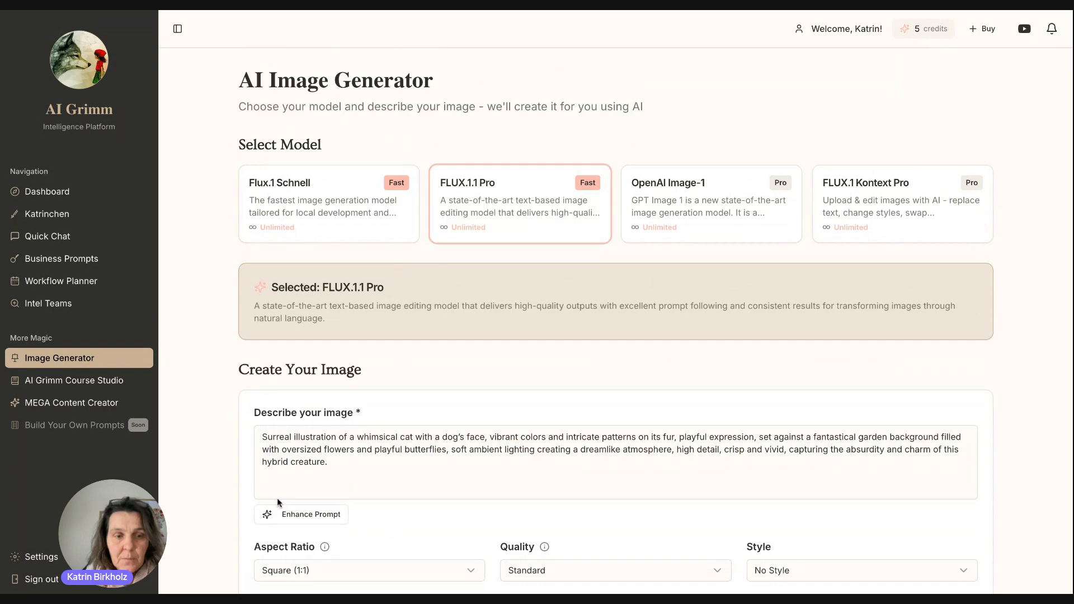
{"action": "scroll", "coordinate": [303, 539], "scroll_direction": "down", "scroll_amount": 5}
{"action": "left_click", "coordinate": [434, 319]}
{"action": "scroll", "coordinate": [434, 266], "scroll_direction": "up", "scroll_amount": 2}
Enter 'a cat with a dog face', enhance it, and generate the image.
{"action": "left_click", "coordinate": [394, 305]}
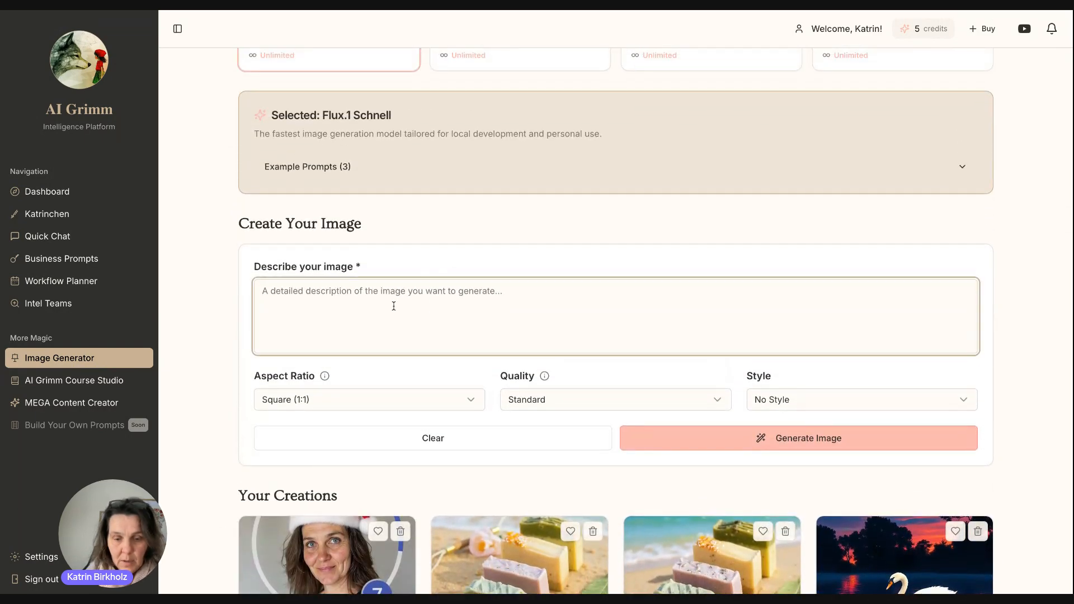
{"action": "type", "text": "a cat with a"}
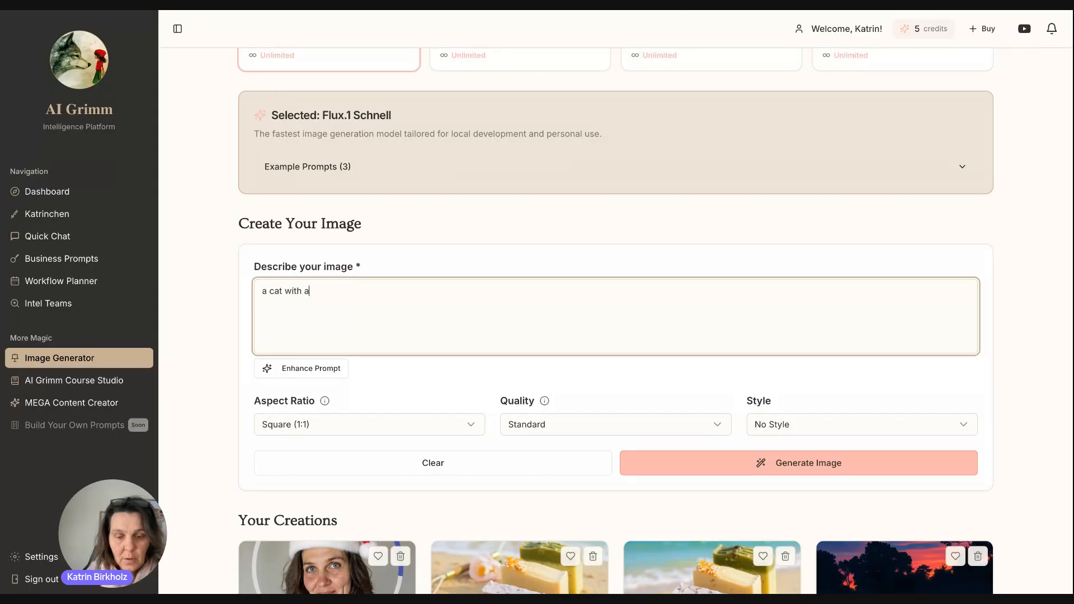
{"action": "type", "text": " dog face"}
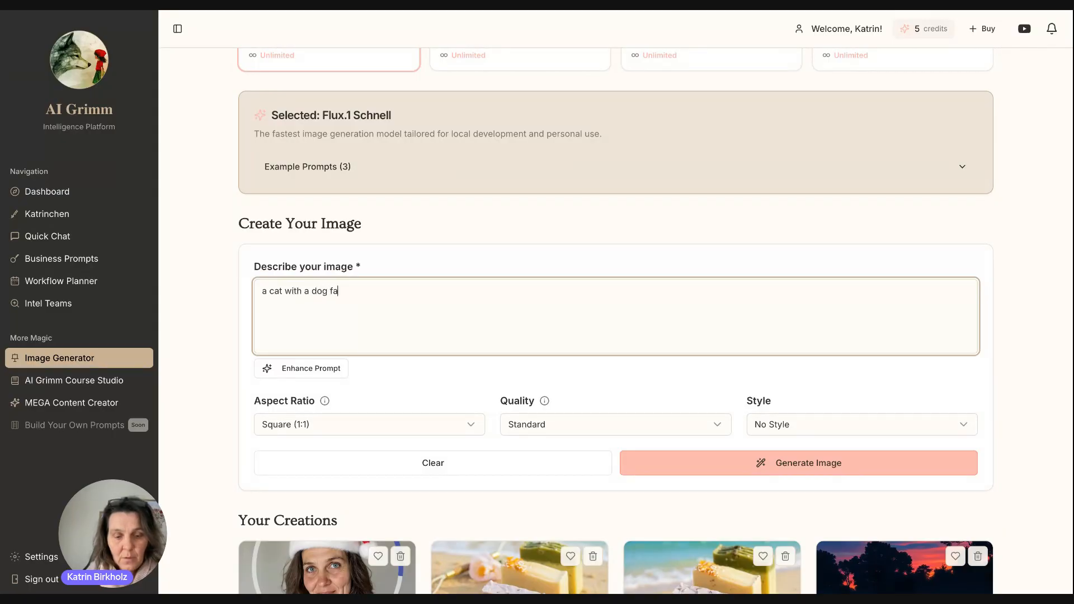
{"action": "left_click", "coordinate": [321, 369]}
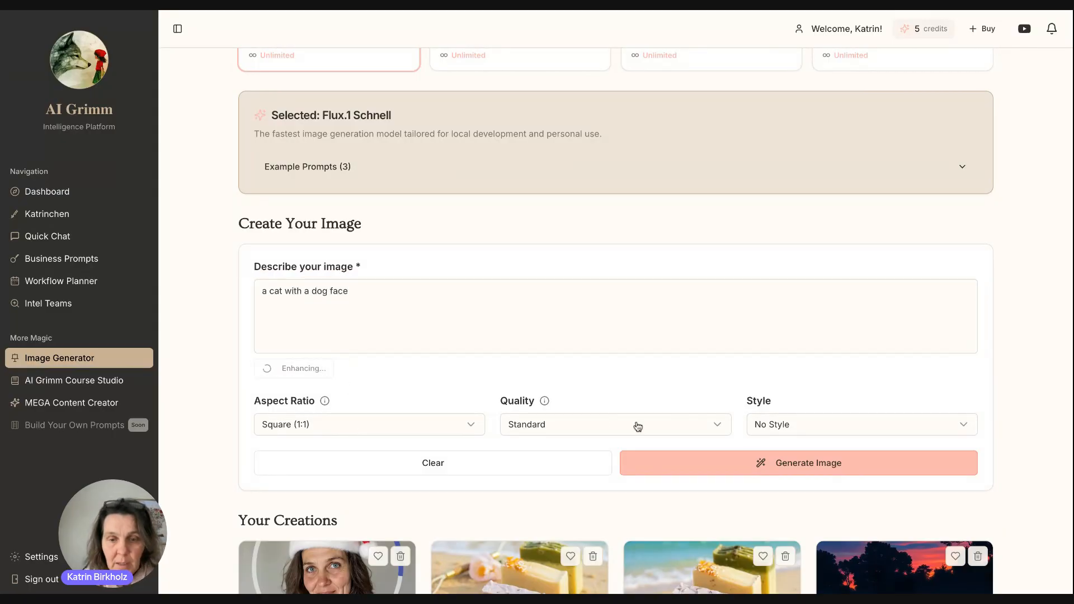
{"action": "left_click", "coordinate": [824, 471]}
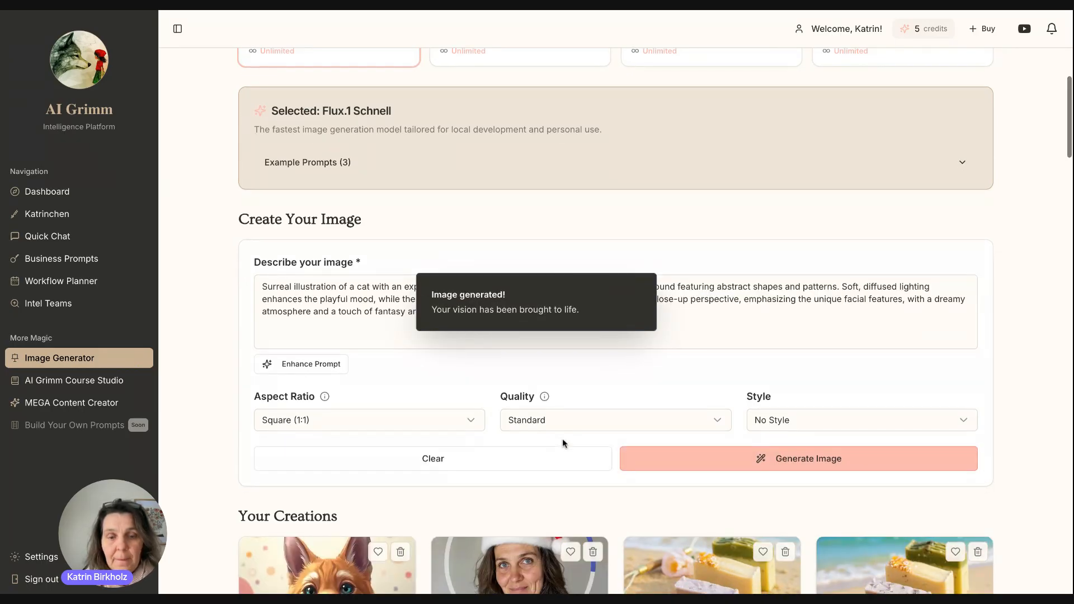
{"action": "scroll", "coordinate": [563, 439], "scroll_direction": "down", "scroll_amount": 3}
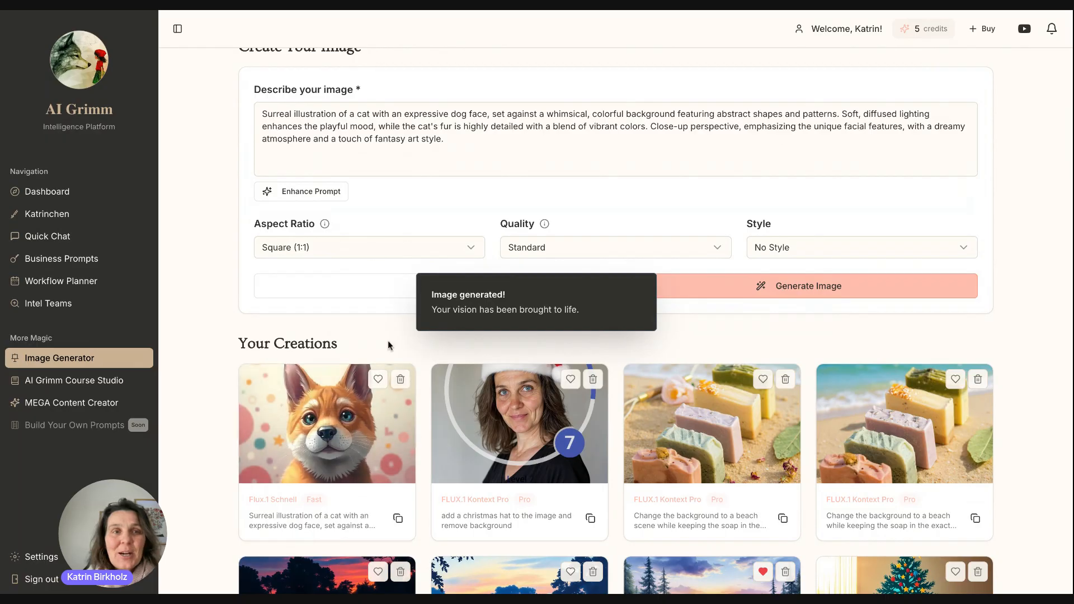
{"action": "scroll", "coordinate": [388, 343], "scroll_direction": "up", "scroll_amount": 6}
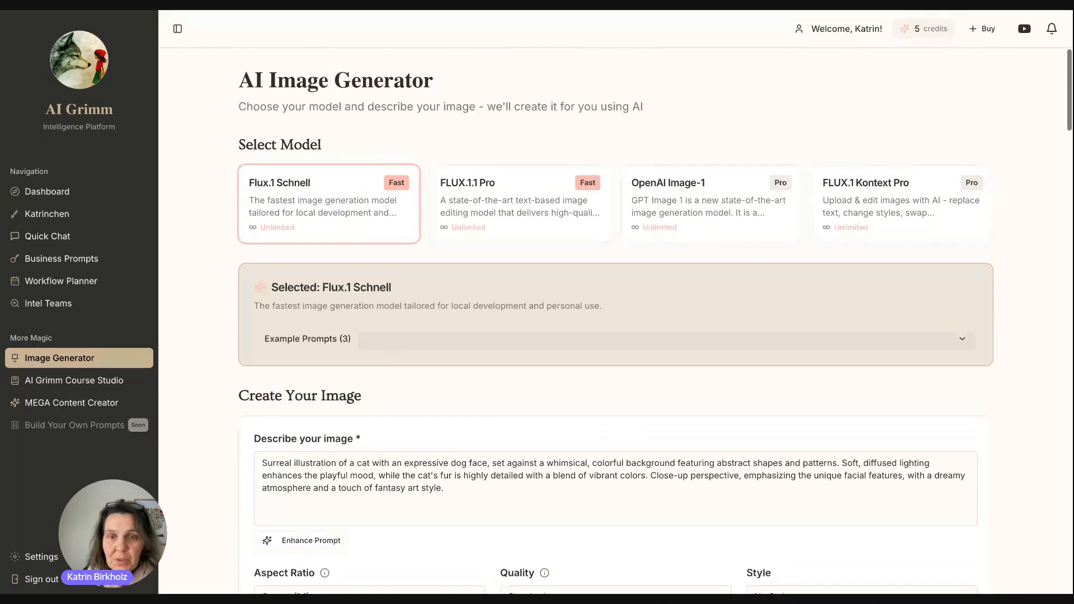
{"action": "scroll", "coordinate": [735, 361], "scroll_direction": "down", "scroll_amount": 4}
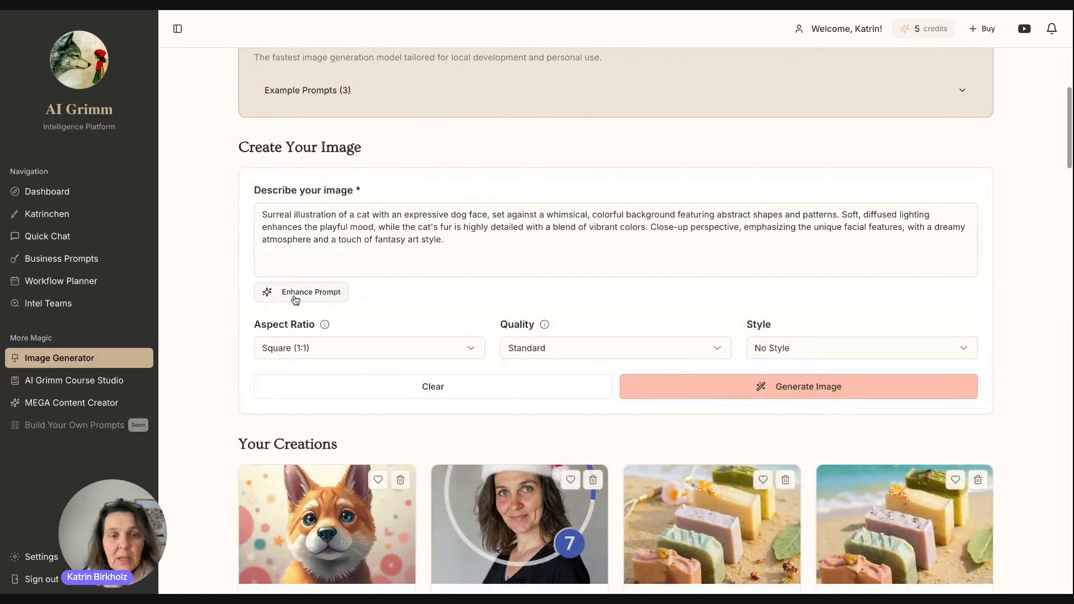
{"action": "scroll", "coordinate": [386, 290], "scroll_direction": "down", "scroll_amount": 4}
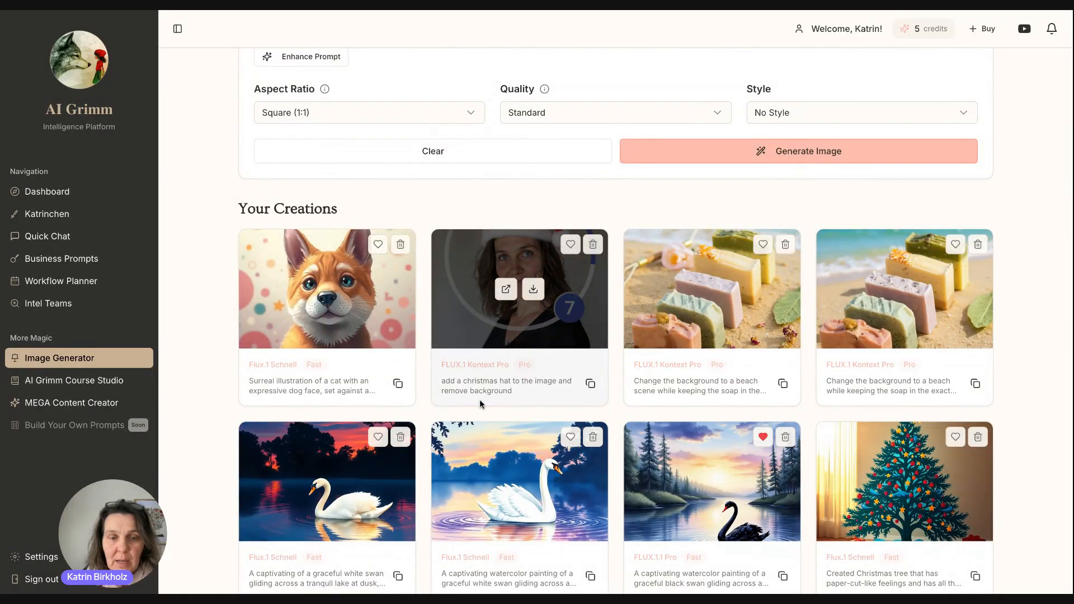
{"action": "scroll", "coordinate": [579, 447], "scroll_direction": "down", "scroll_amount": 6}
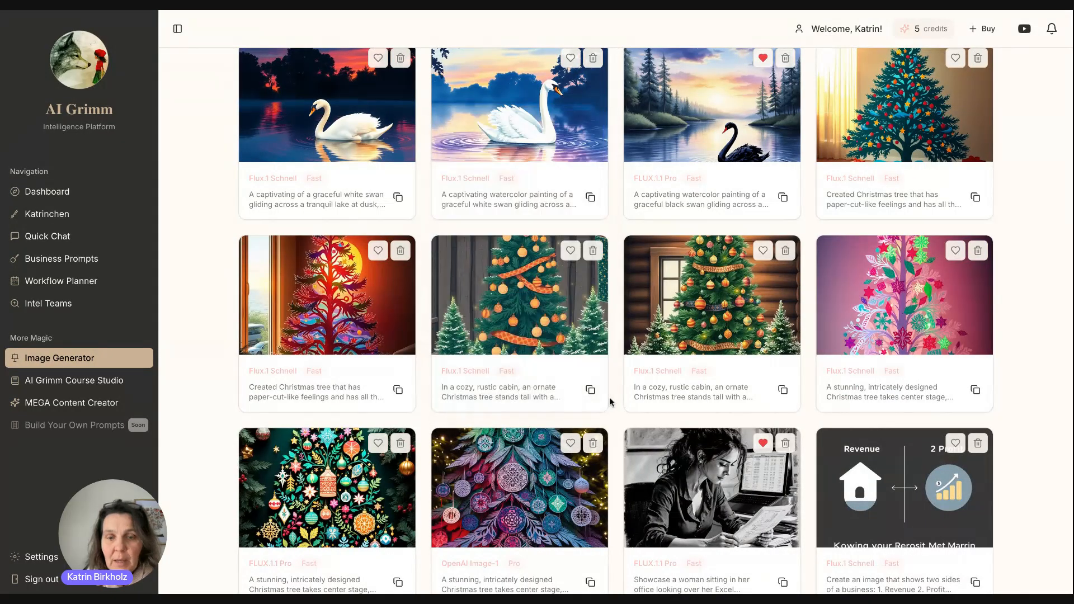
{"action": "scroll", "coordinate": [585, 352], "scroll_direction": "up", "scroll_amount": 13}
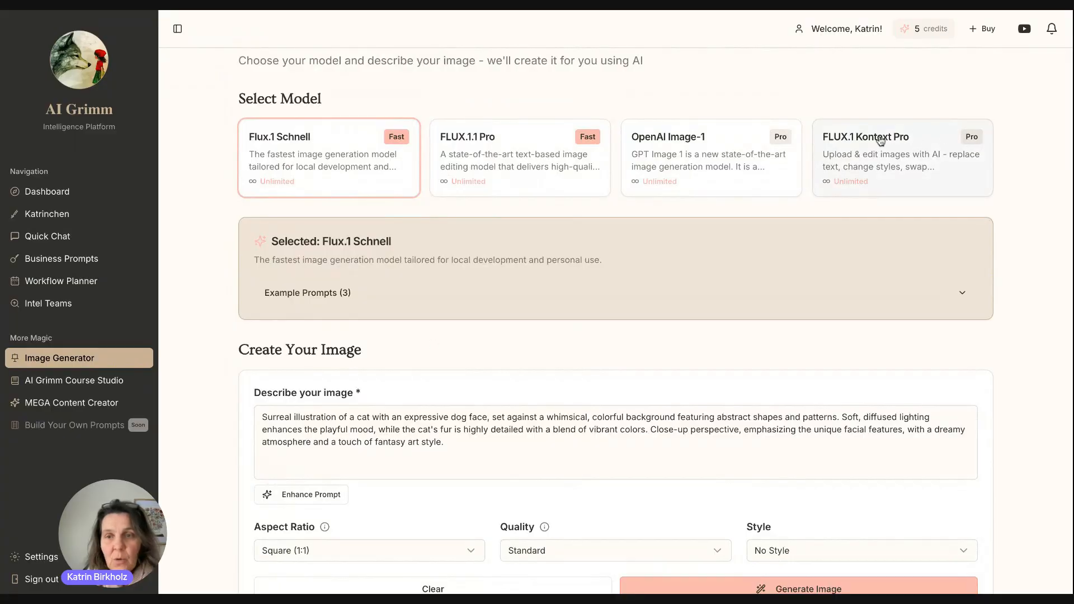
Select the FLUX.1 Kontext Pro model card and return to the top of the page.
{"action": "left_click", "coordinate": [876, 141]}
{"action": "scroll", "coordinate": [382, 447], "scroll_direction": "down", "scroll_amount": 2}
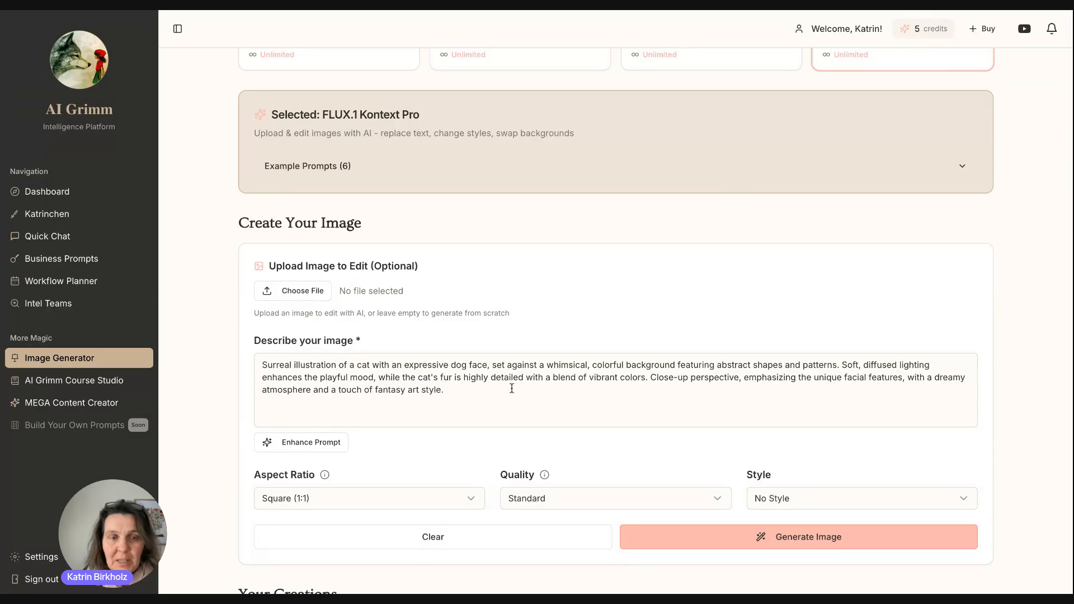
{"action": "scroll", "coordinate": [510, 386], "scroll_direction": "up", "scroll_amount": 3}
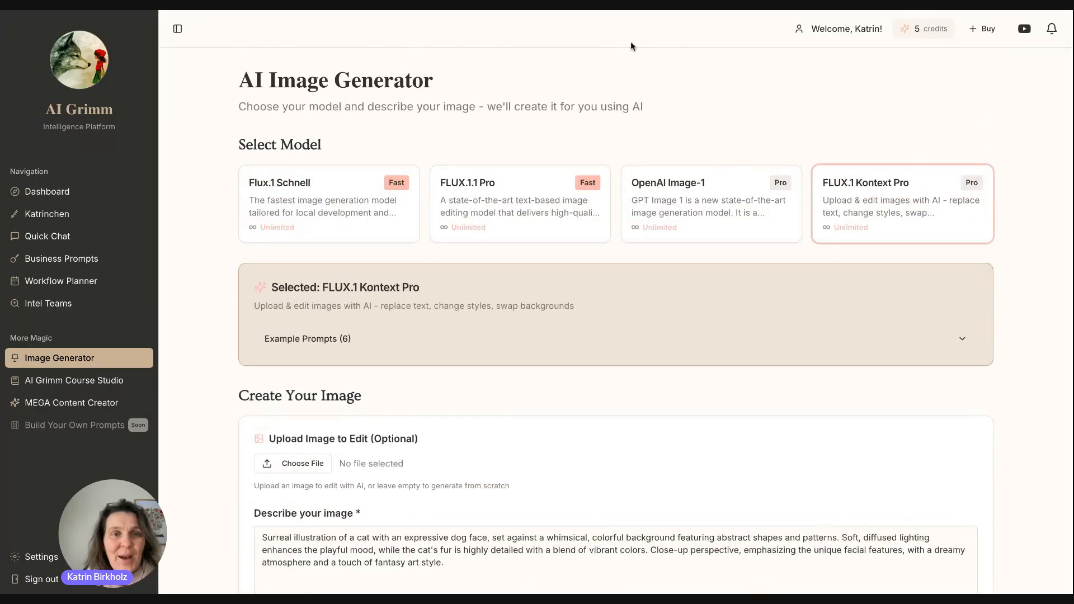